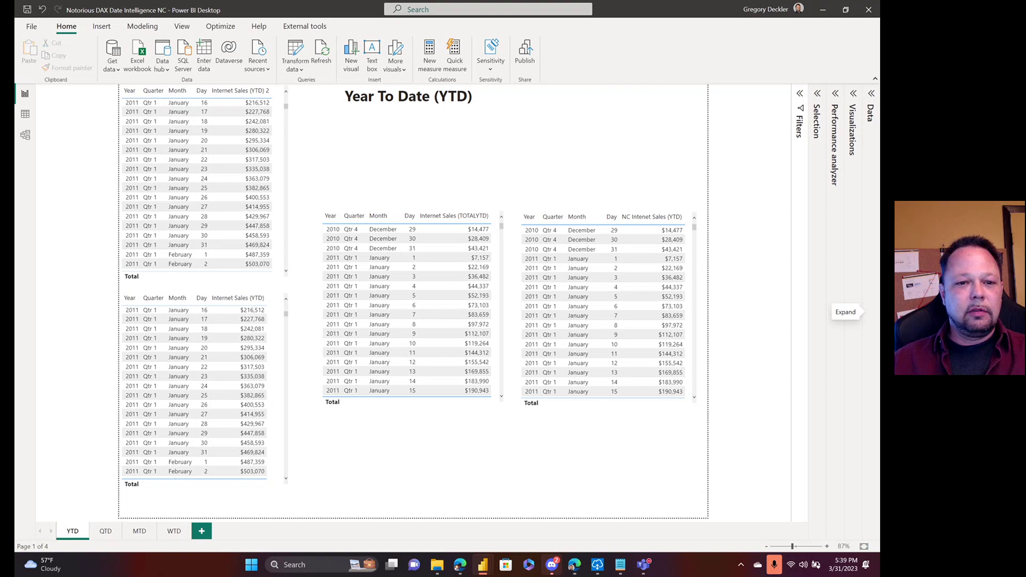
Step: Show the Amazon page for Microsoft Power BI Cookbook, 2nd Edition, with a brief return to Power BI
{"action": "key", "text": "alt+Tab"}
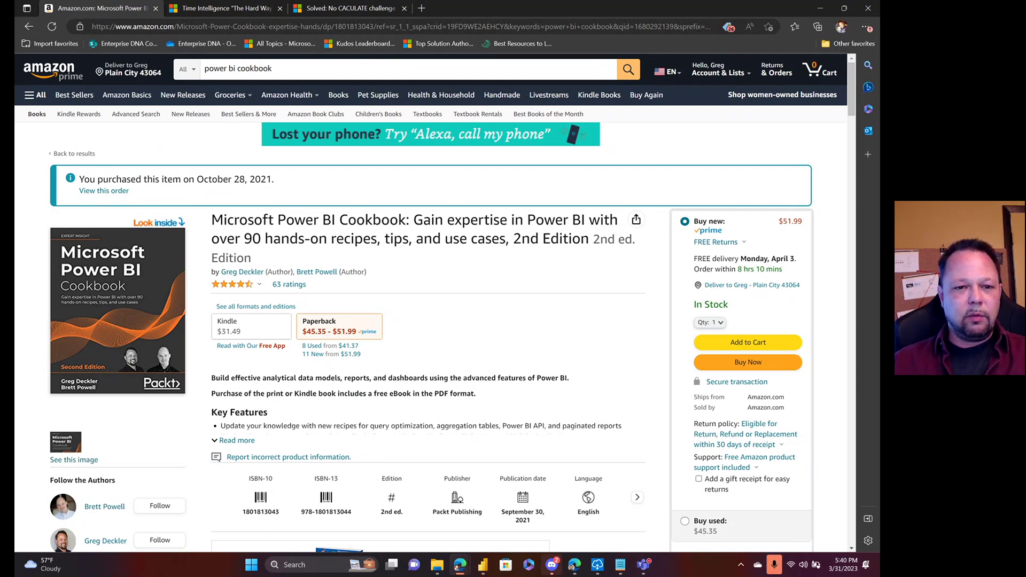
{"action": "key", "text": "alt+Tab"}
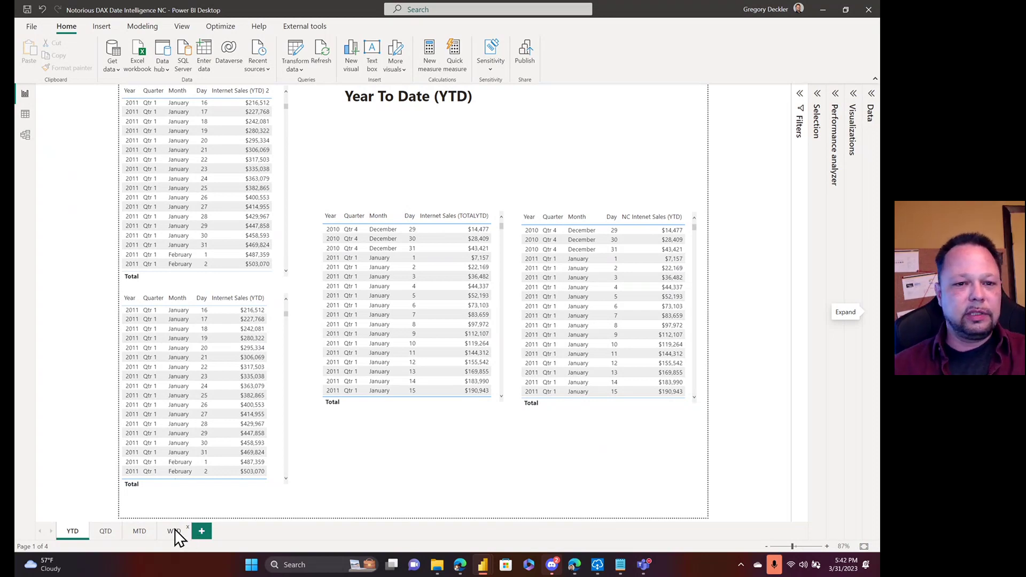
{"action": "key", "text": "alt+Tab"}
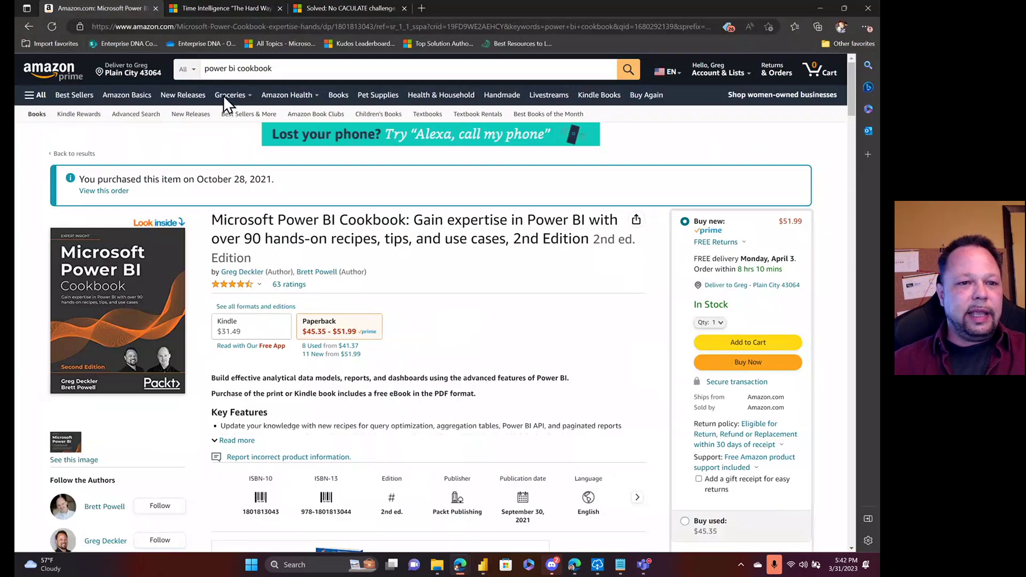
Step: Read the Time Intelligence "The Hard Way" post and its DAX code blocks, then return to Power BI
{"action": "left_click", "coordinate": [244, 11]}
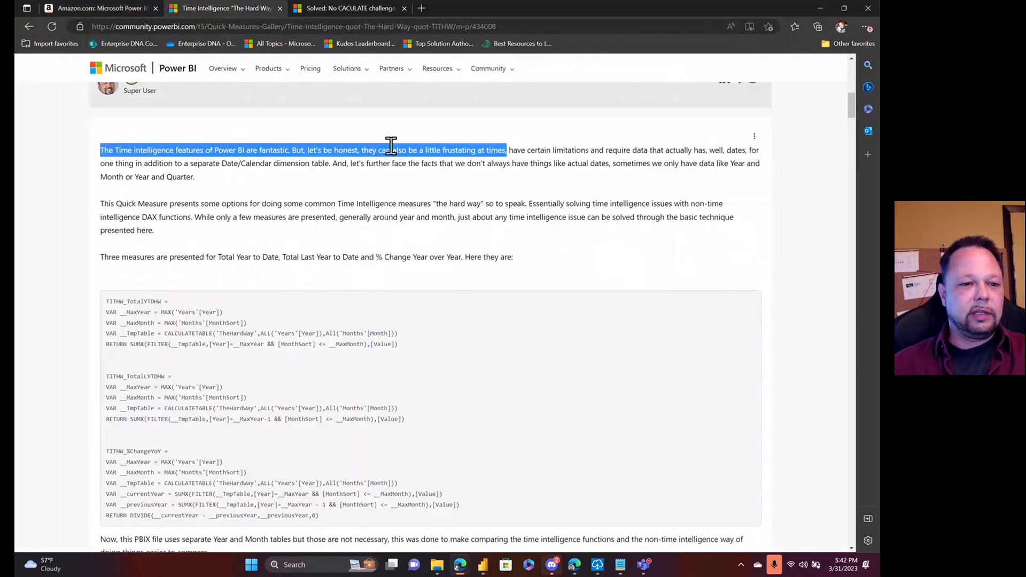
{"action": "scroll", "coordinate": [392, 145], "scroll_direction": "up", "scroll_amount": 10}
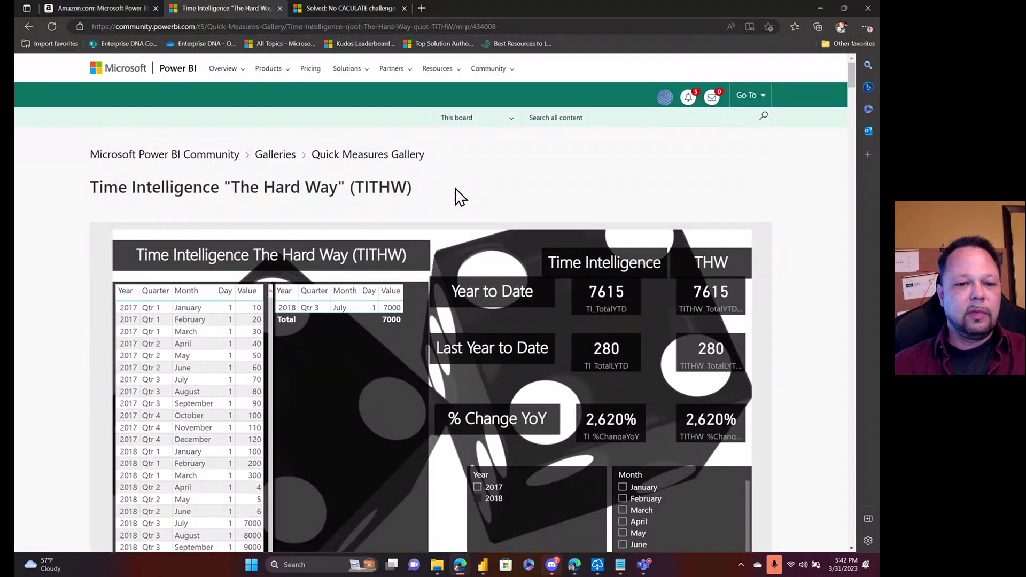
{"action": "scroll", "coordinate": [455, 188], "scroll_direction": "down", "scroll_amount": 10}
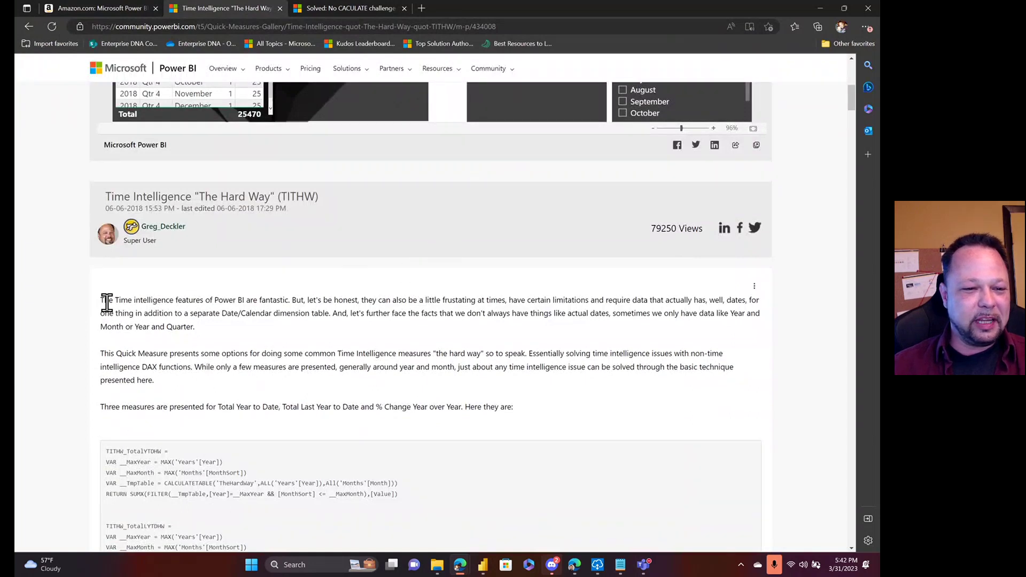
{"action": "left_click_drag", "start_coordinate": [99, 300], "coordinate": [506, 305]}
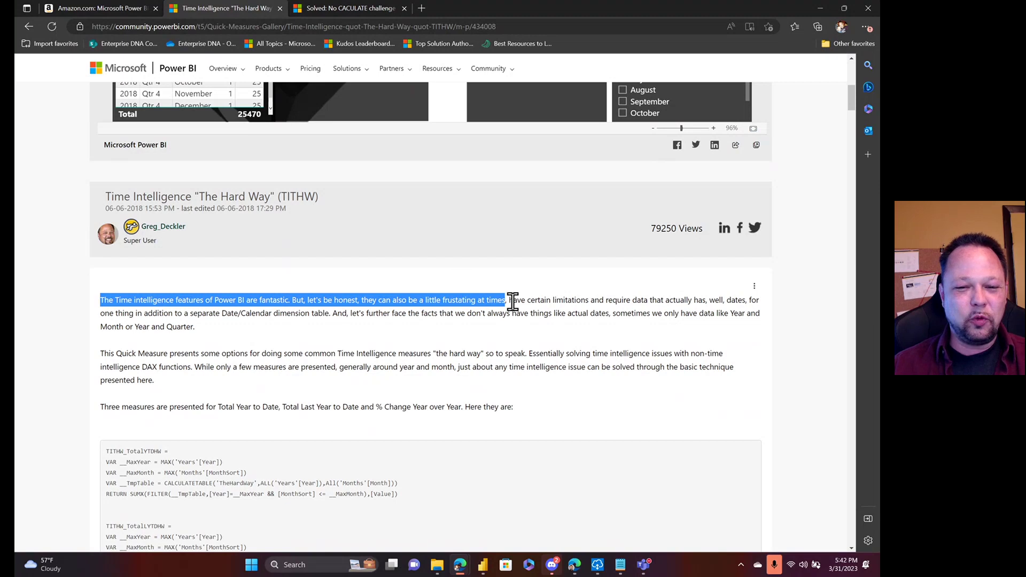
{"action": "left_click", "coordinate": [515, 301]}
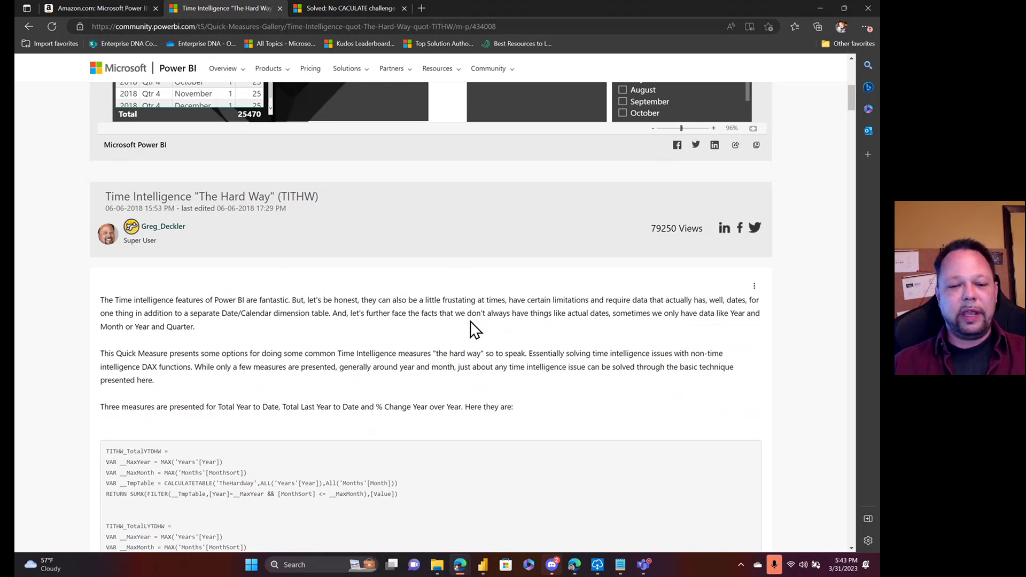
{"action": "scroll", "coordinate": [344, 341], "scroll_direction": "down", "scroll_amount": 4}
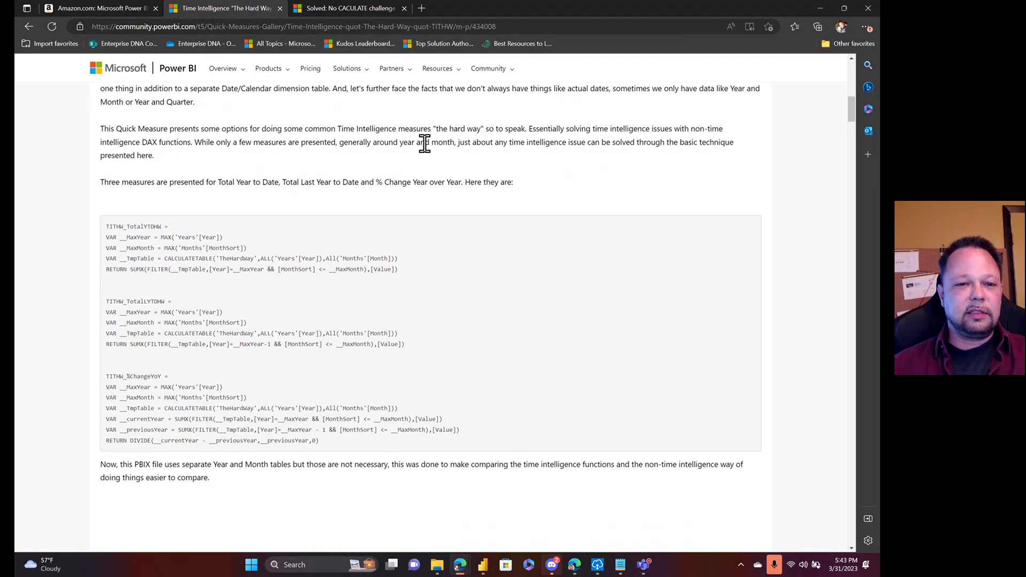
{"action": "key", "text": "alt+Tab"}
{"action": "key", "text": "Tab"}
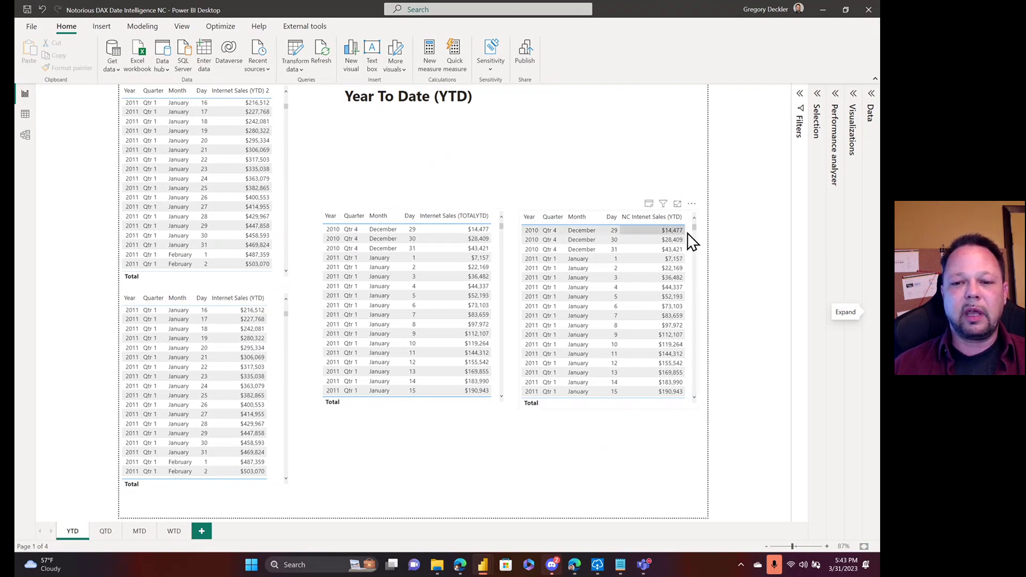
Step: Open the Internet Sales (YTD) measure to show its CALCULATE formula filtering ALL('Dates')
{"action": "left_click", "coordinate": [870, 101]}
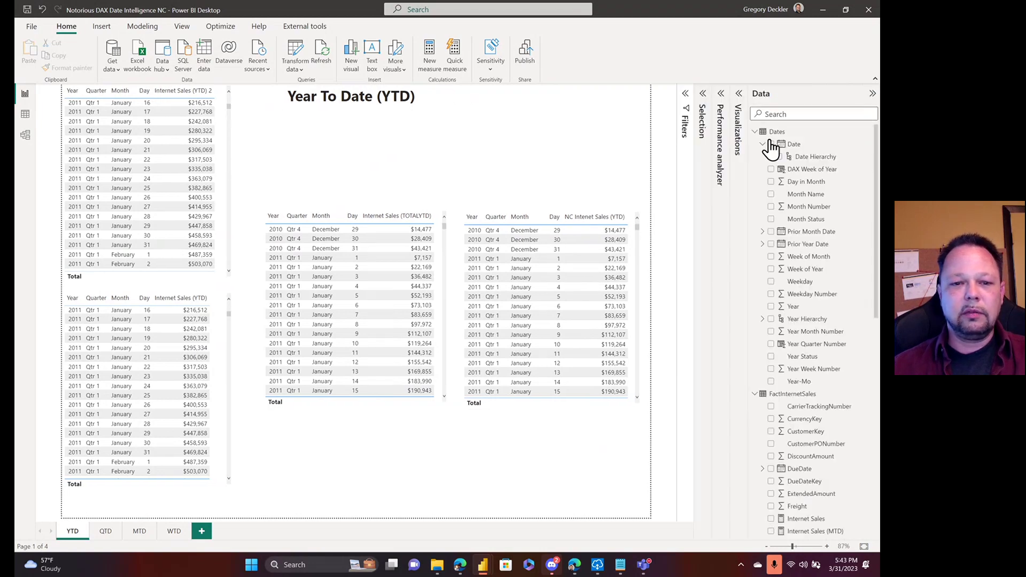
{"action": "left_click", "coordinate": [227, 313]}
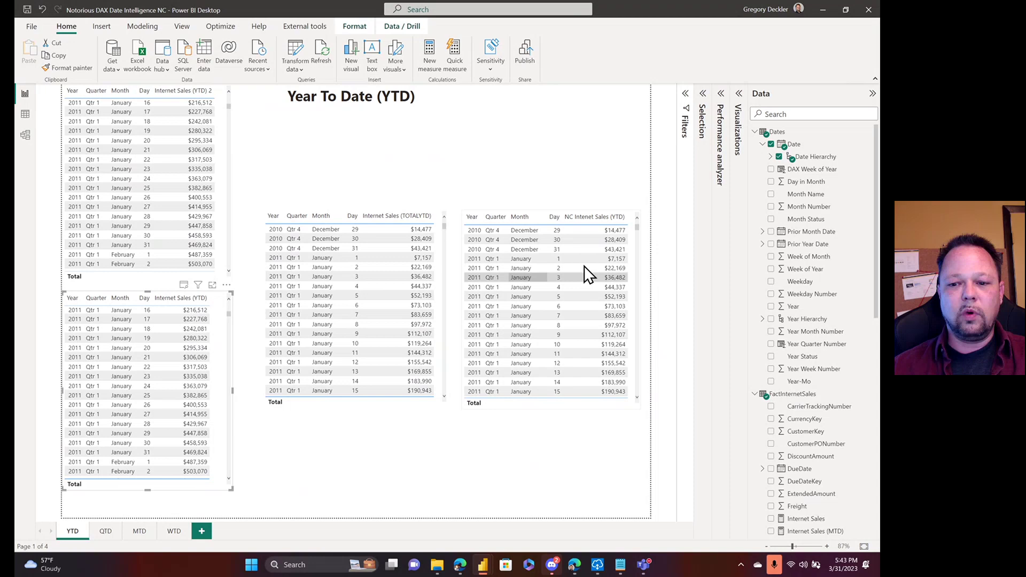
{"action": "scroll", "coordinate": [758, 238], "scroll_direction": "down", "scroll_amount": 5}
{"action": "scroll", "coordinate": [758, 238], "scroll_direction": "down", "scroll_amount": 3}
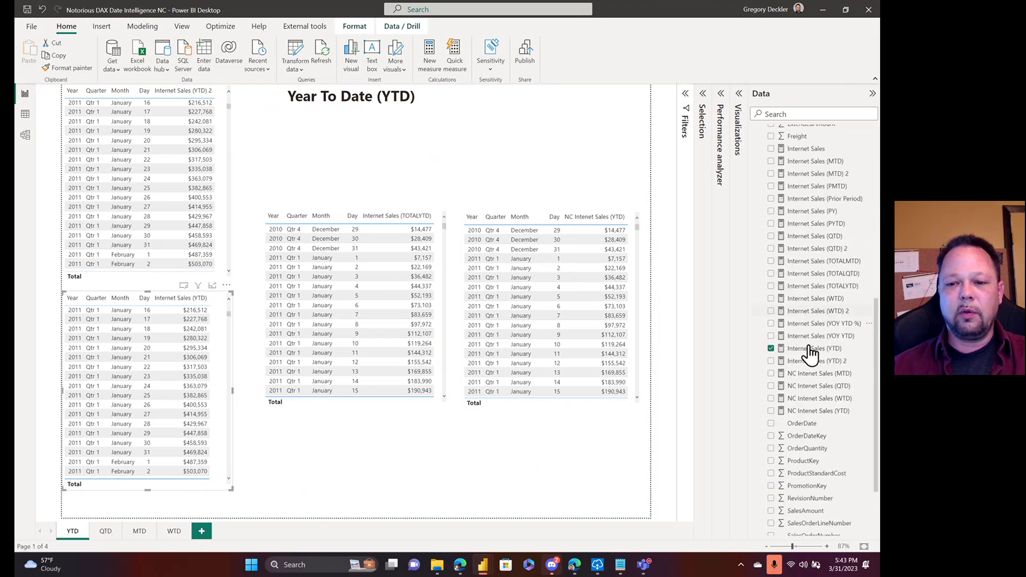
{"action": "left_click", "coordinate": [809, 354]}
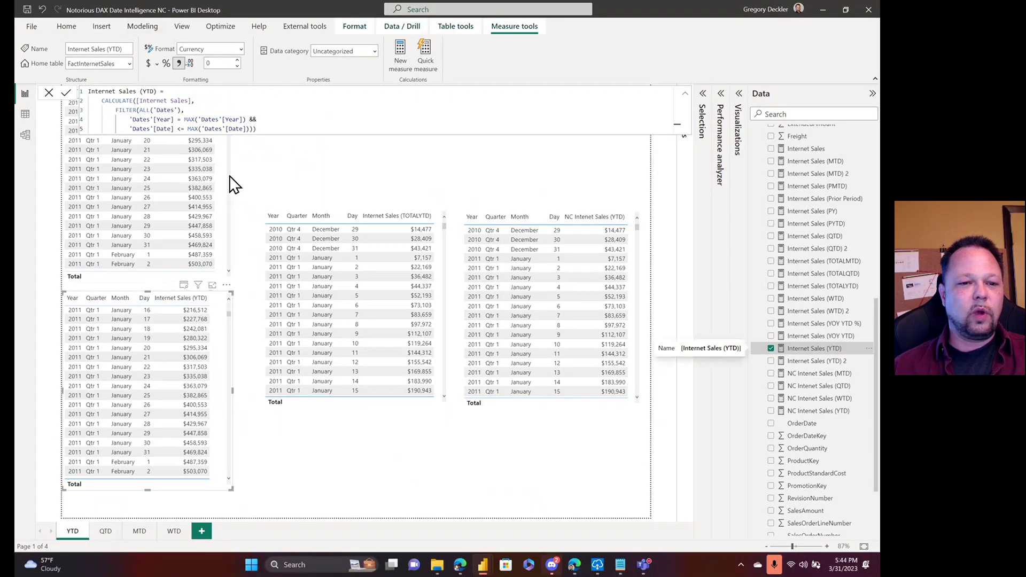
Step: Show the Internet Sales (YTD) 2 measure's formula
{"action": "left_click", "coordinate": [415, 291]}
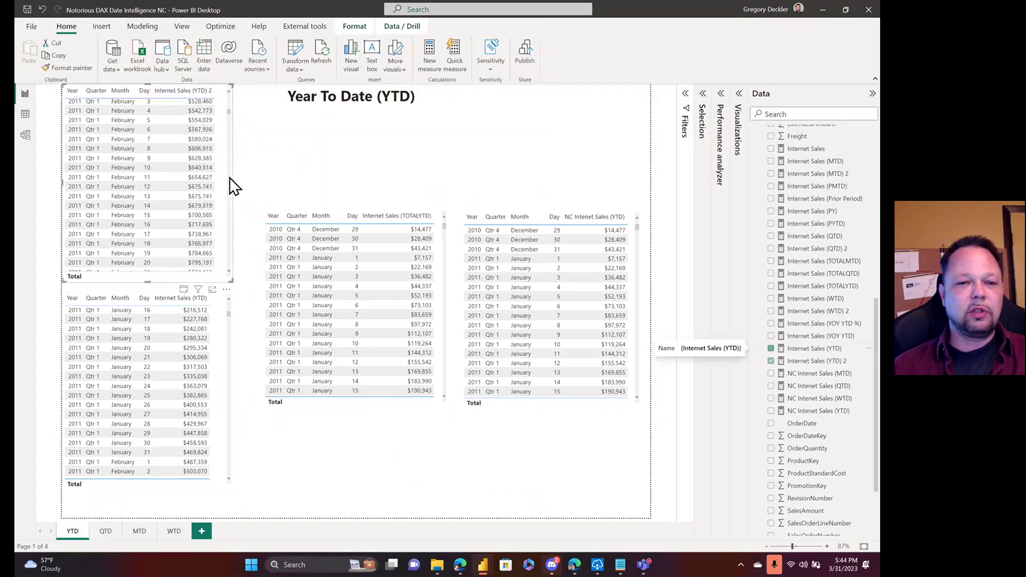
{"action": "left_click", "coordinate": [818, 363]}
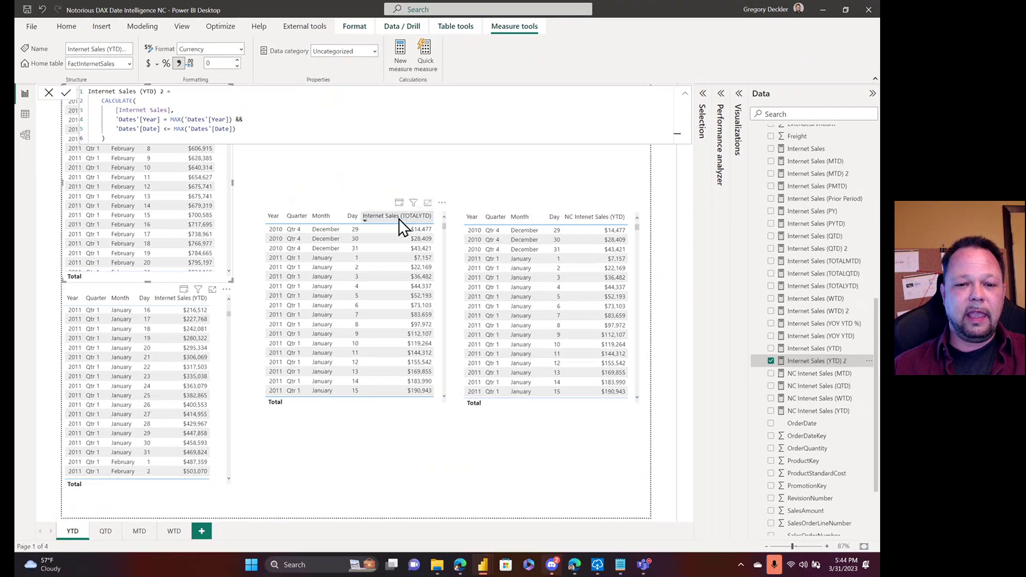
{"action": "left_click", "coordinate": [447, 226]}
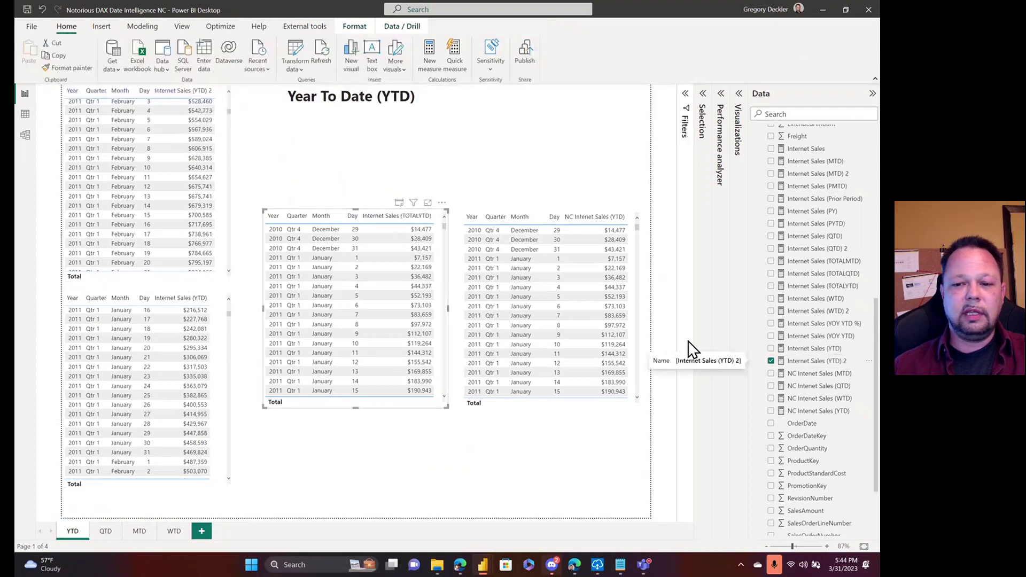
{"action": "left_click", "coordinate": [823, 361]}
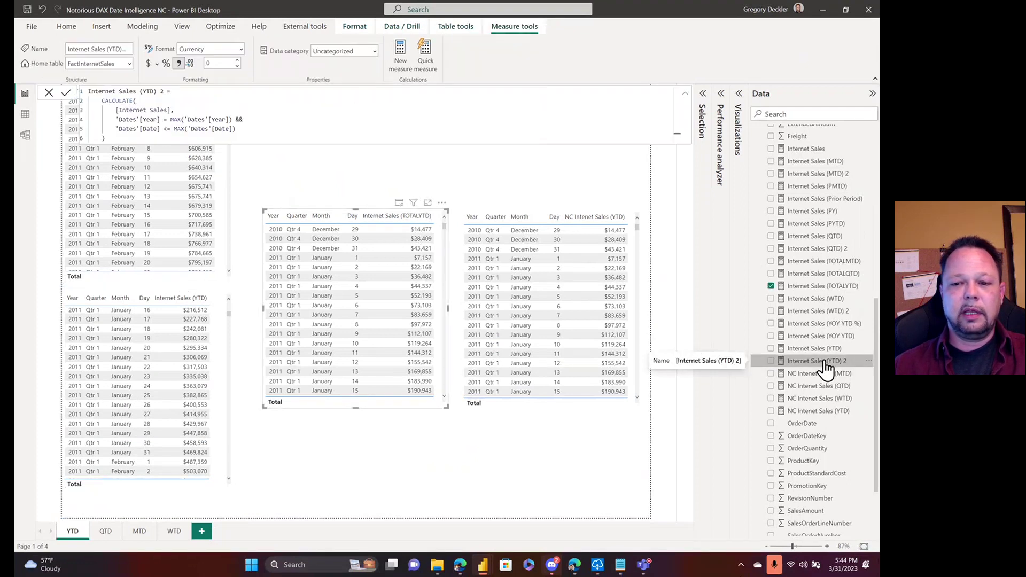
Step: Fix the Internet Sales (TOTALYTD) formula's table reference, then show the NC Internet Sales (YTD) SUMX formula
{"action": "left_click", "coordinate": [803, 289]}
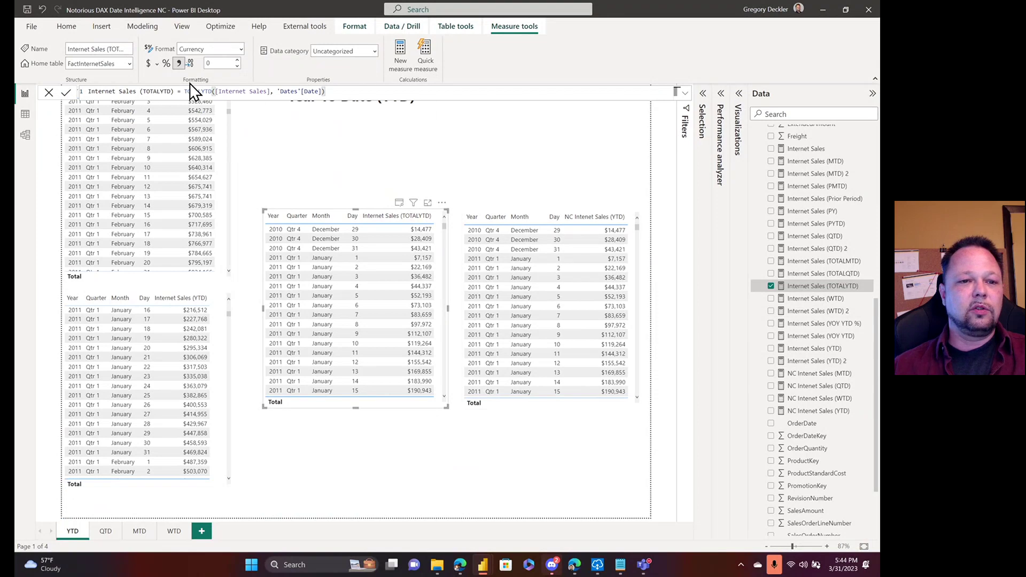
{"action": "left_click", "coordinate": [296, 91]}
{"action": "type", "text": "s"}
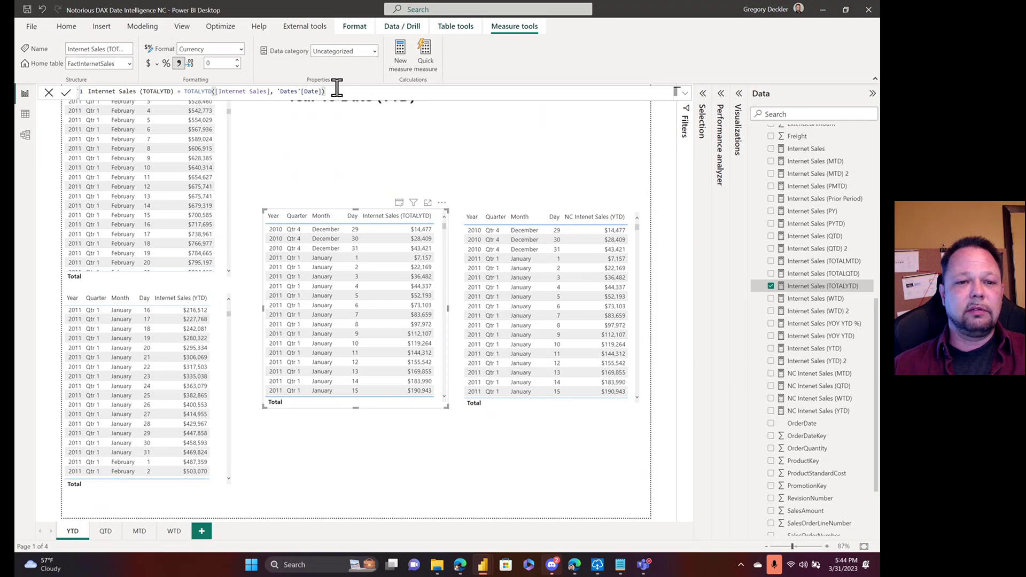
{"action": "left_click", "coordinate": [640, 238]}
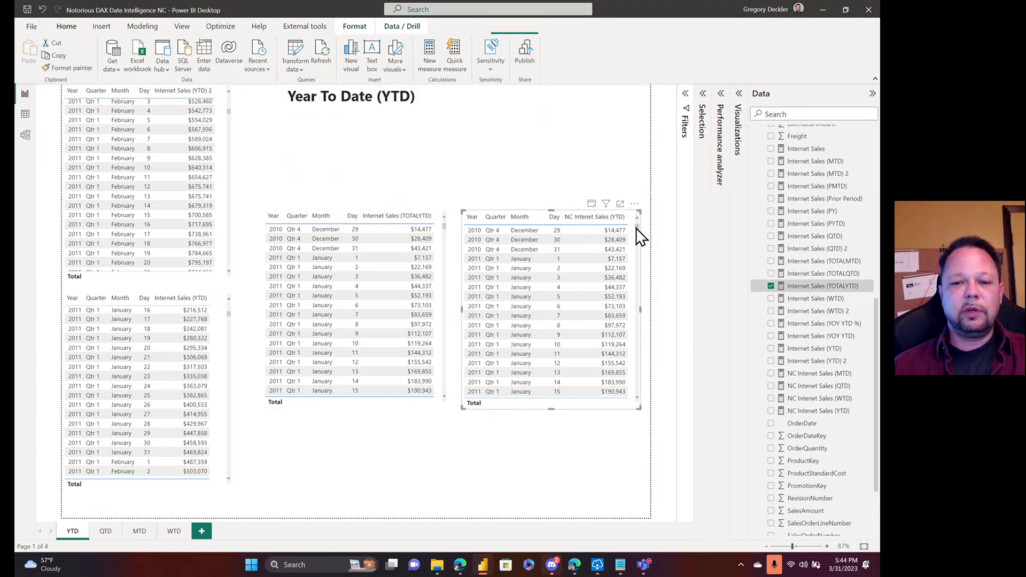
{"action": "left_click", "coordinate": [815, 411]}
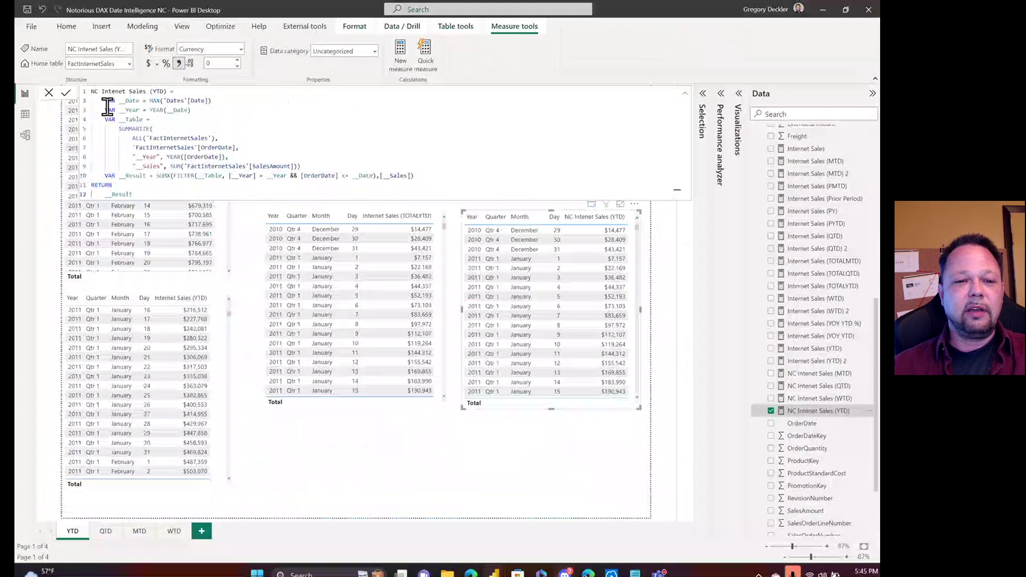
Step: Return to the YTD page with Performance analyzer open and the Data pane collapsed
{"action": "left_click", "coordinate": [253, 249]}
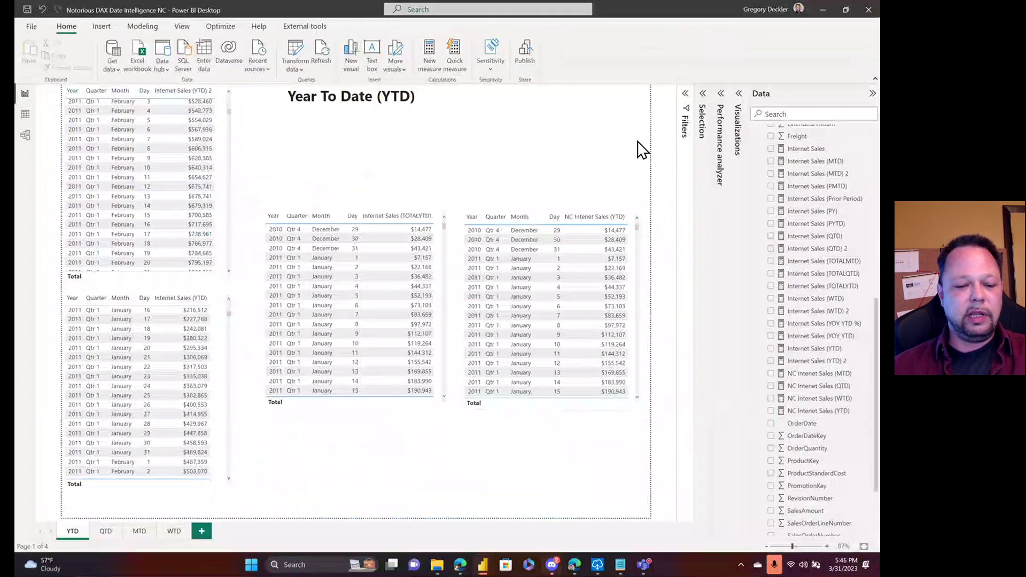
{"action": "left_click", "coordinate": [720, 99]}
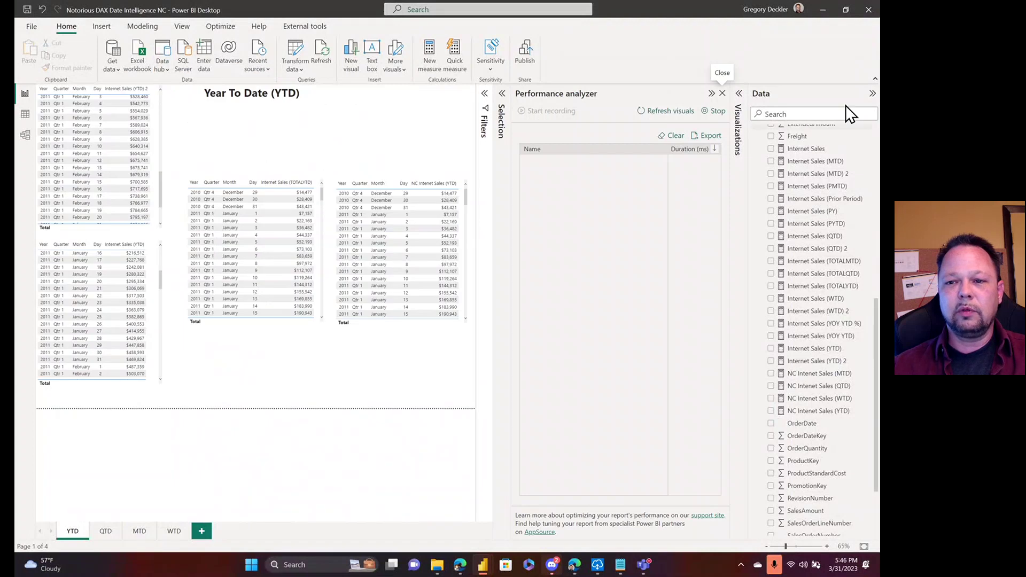
{"action": "left_click", "coordinate": [872, 95]}
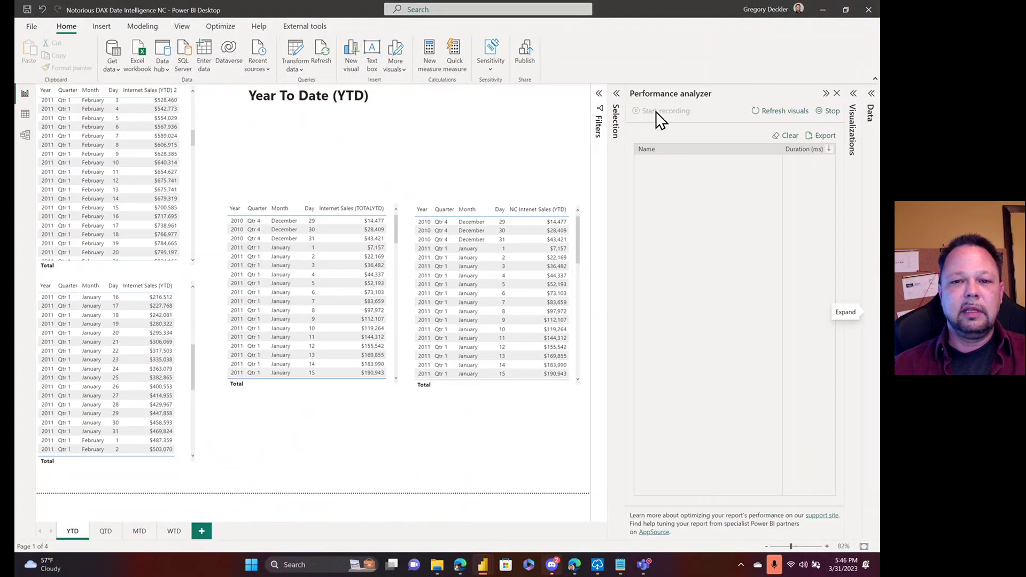
Step: Identify the CALCULATE 2, NO CALCULATE, TOTALYTD and CALCULATE tables in the Selection pane
{"action": "left_click", "coordinate": [618, 98]}
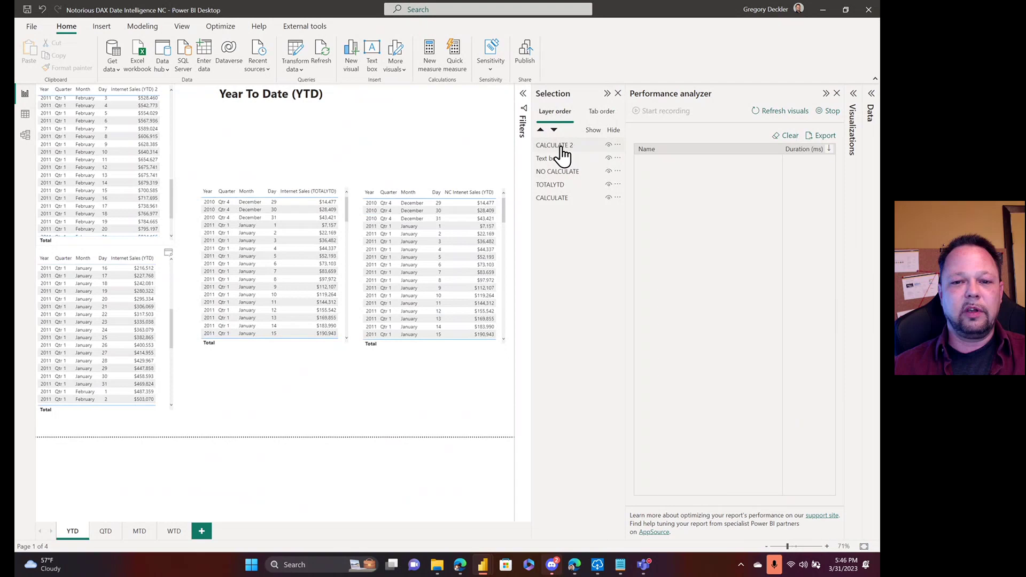
{"action": "left_click", "coordinate": [560, 148]}
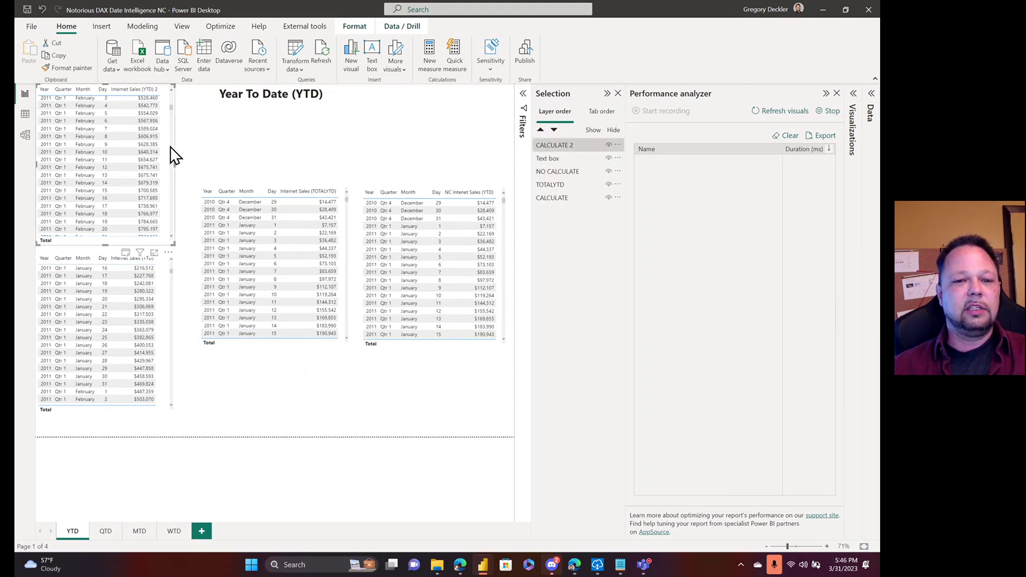
{"action": "left_click", "coordinate": [556, 173]}
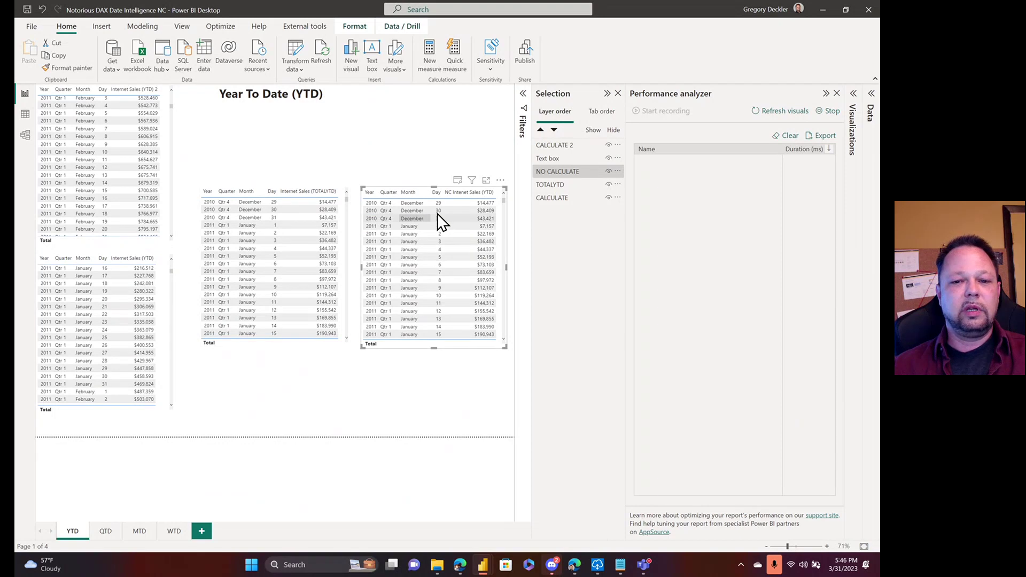
{"action": "left_click", "coordinate": [548, 185]}
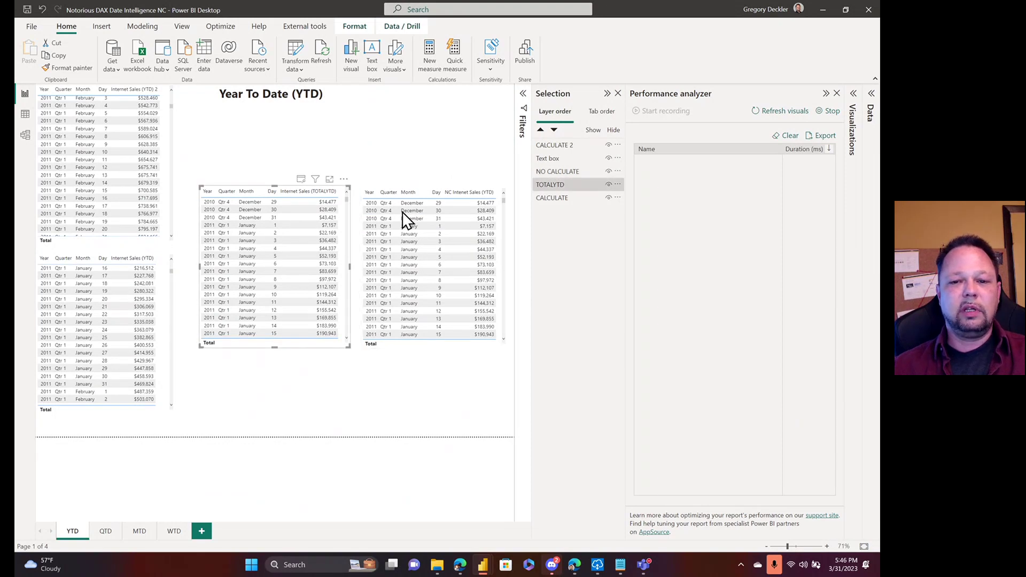
{"action": "left_click", "coordinate": [551, 199]}
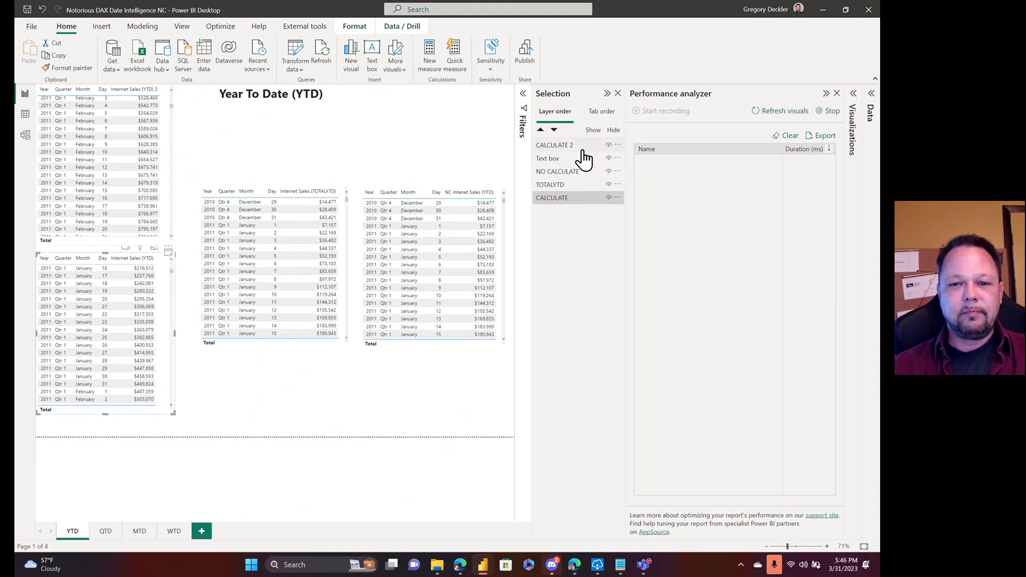
Step: Refresh visuals and compare timings: NO CALCULATE 1036 ms, TOTALYTD 1735, CALCULATE 2 2693, CALCULATE 2881
{"action": "left_click", "coordinate": [607, 94]}
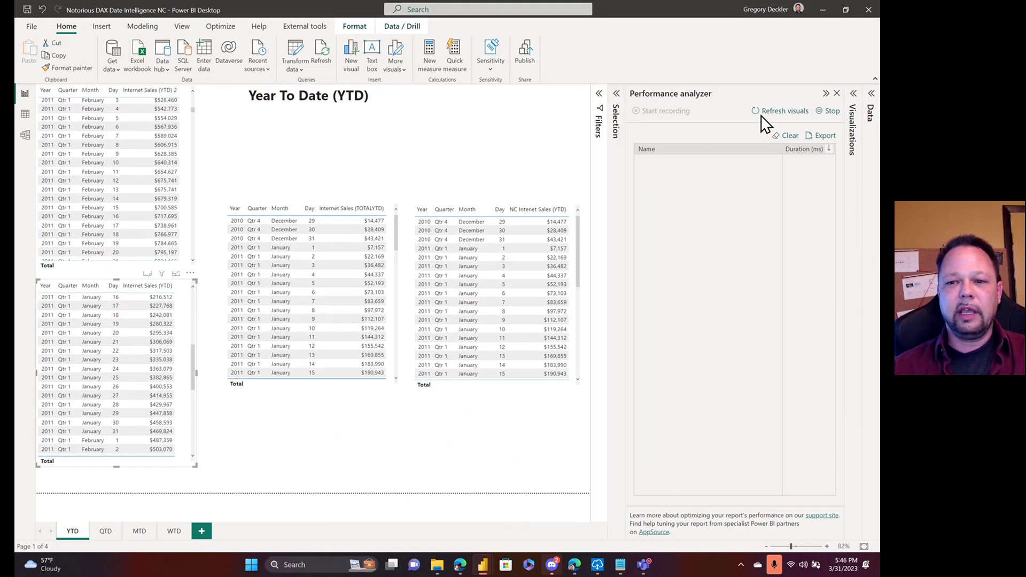
{"action": "left_click", "coordinate": [783, 118]}
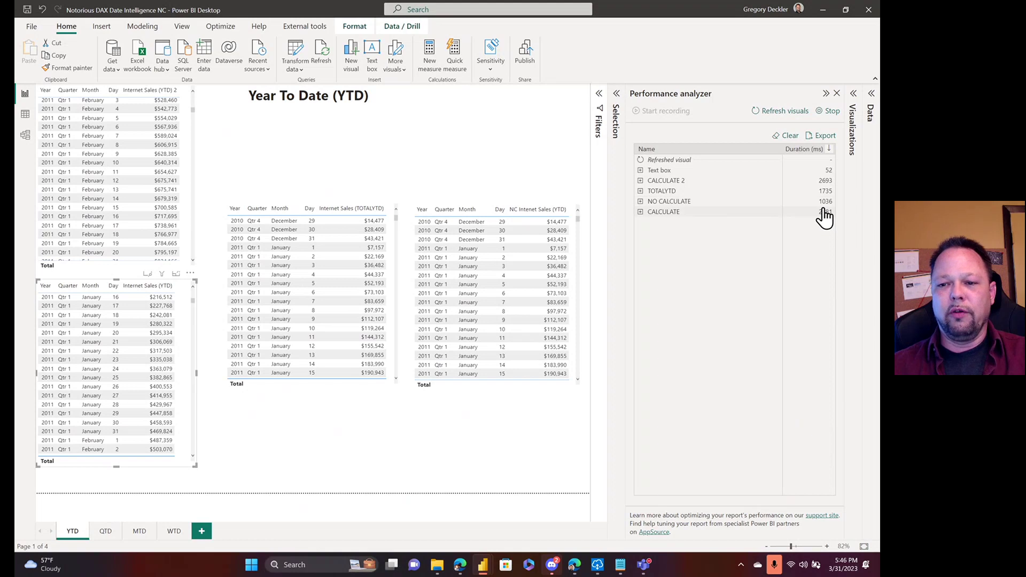
{"action": "left_click", "coordinate": [640, 201]}
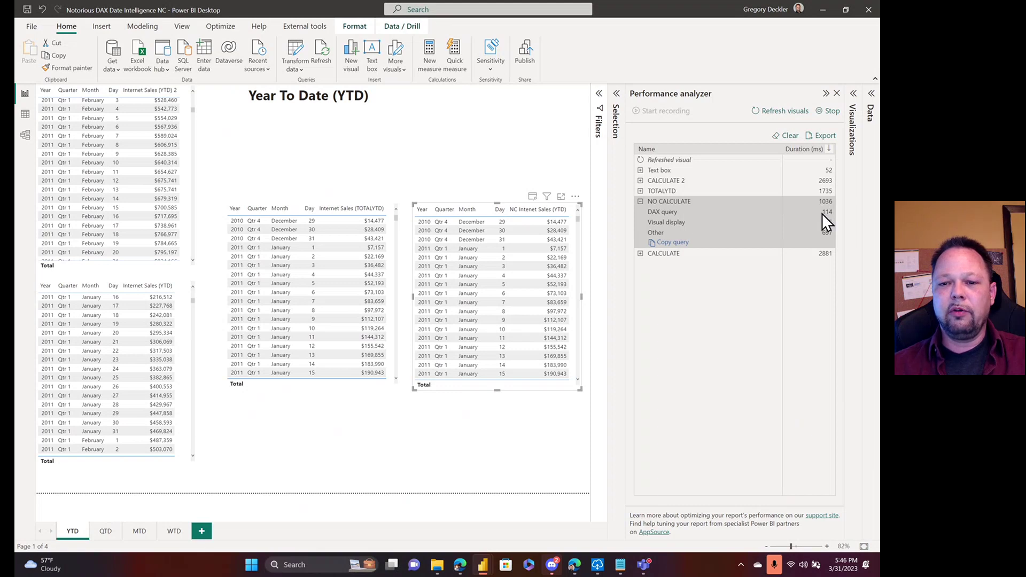
{"action": "left_click", "coordinate": [641, 191]}
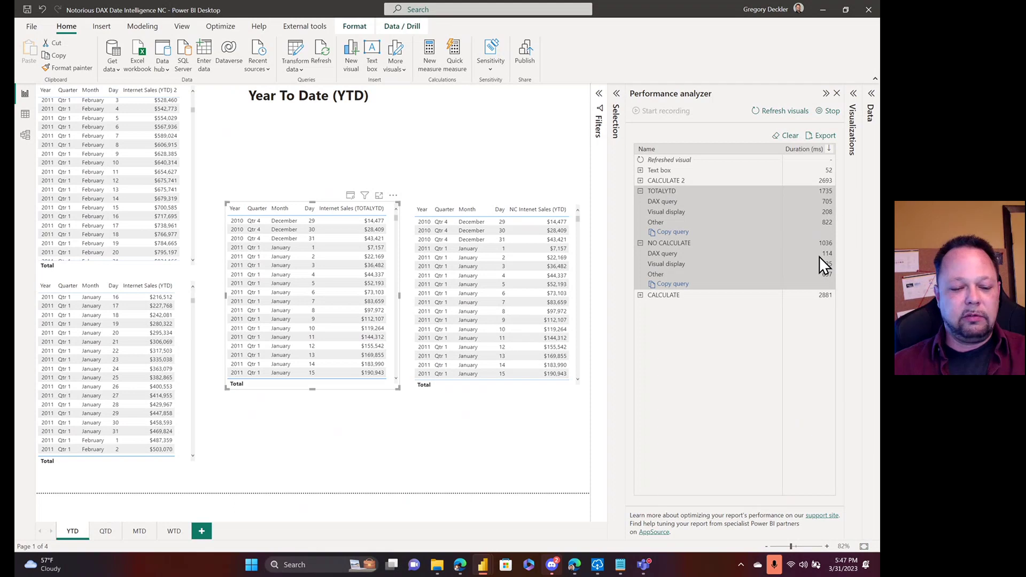
{"action": "left_click", "coordinate": [641, 295]}
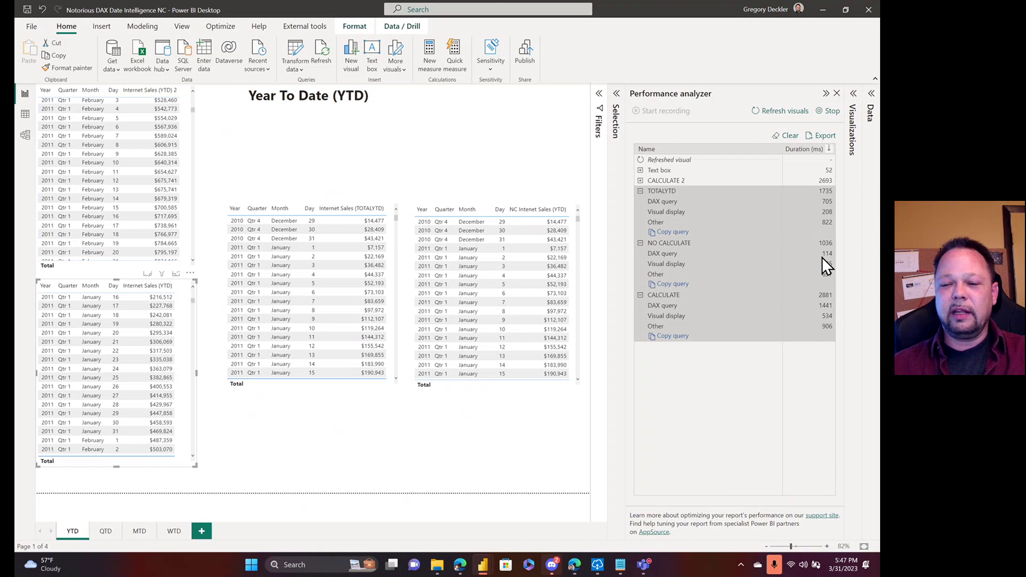
{"action": "left_click", "coordinate": [641, 181]}
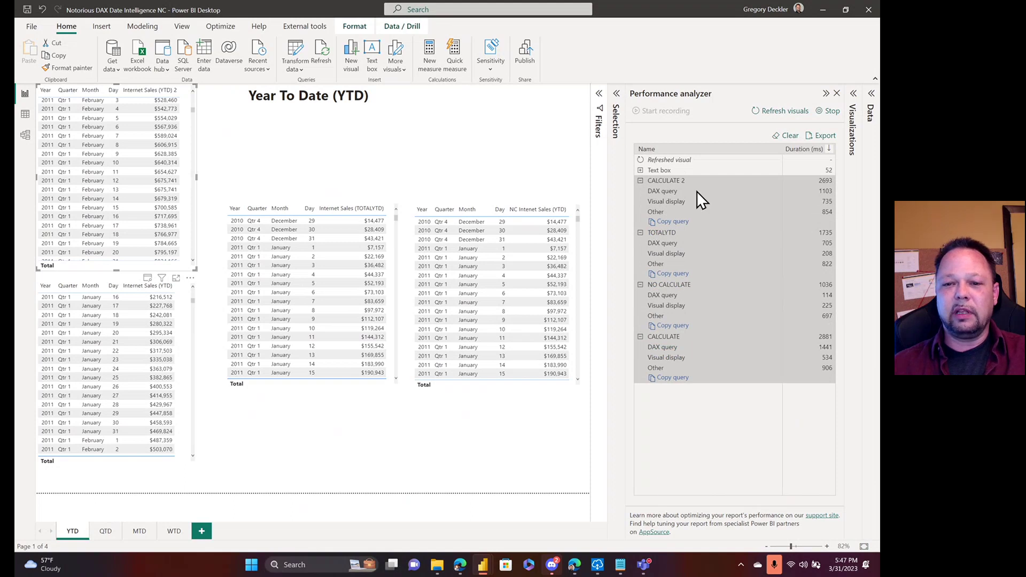
{"action": "left_click", "coordinate": [640, 180]}
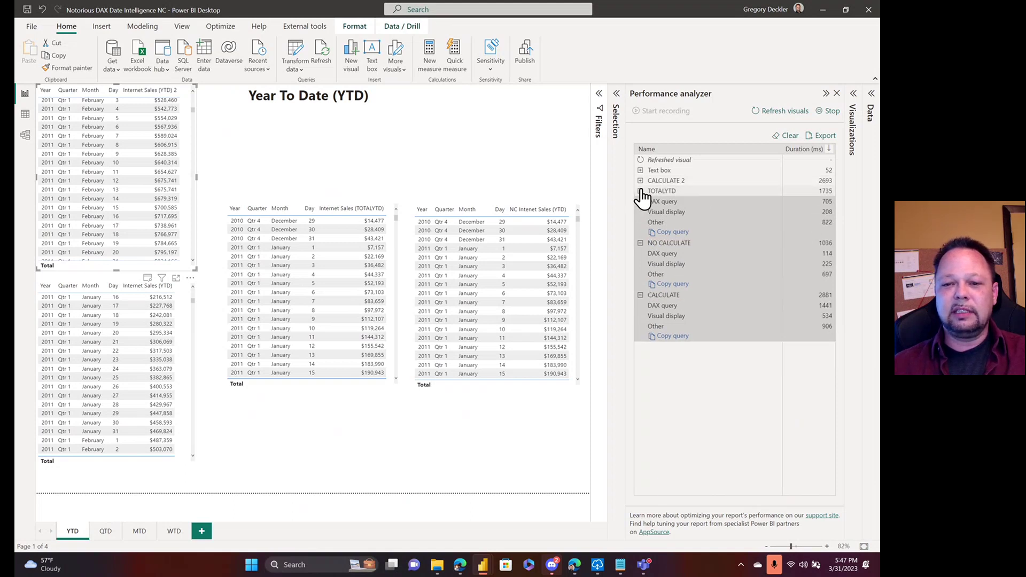
{"action": "left_click", "coordinate": [640, 190]}
{"action": "left_click", "coordinate": [640, 201]}
{"action": "left_click", "coordinate": [641, 211]}
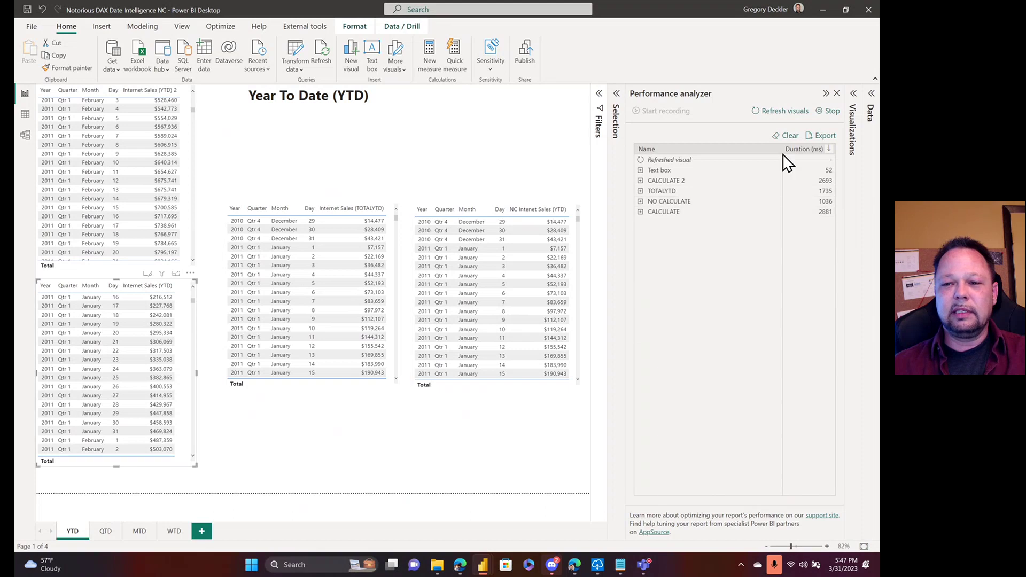
Step: Run two more refreshes and compare: NO CALCULATE 449 and 587 ms versus CALCULATE 2395 and 2571
{"action": "left_click", "coordinate": [785, 111]}
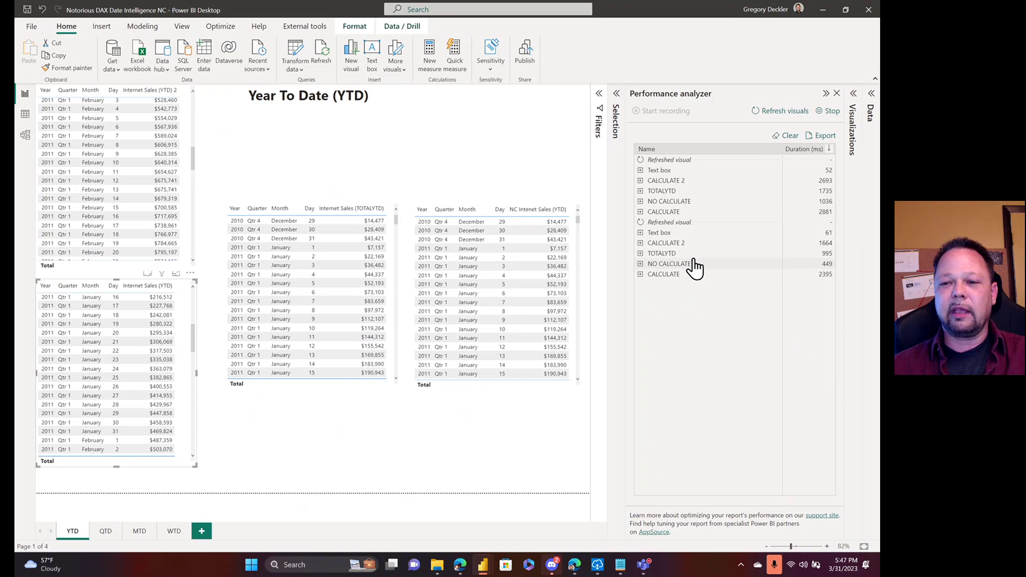
{"action": "left_click", "coordinate": [788, 112]}
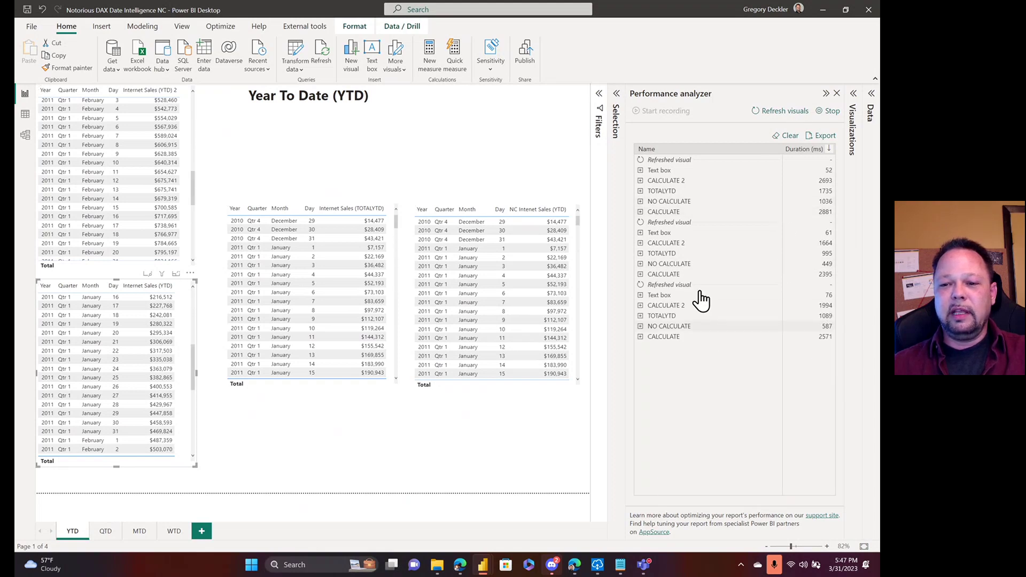
{"action": "left_click", "coordinate": [641, 264]}
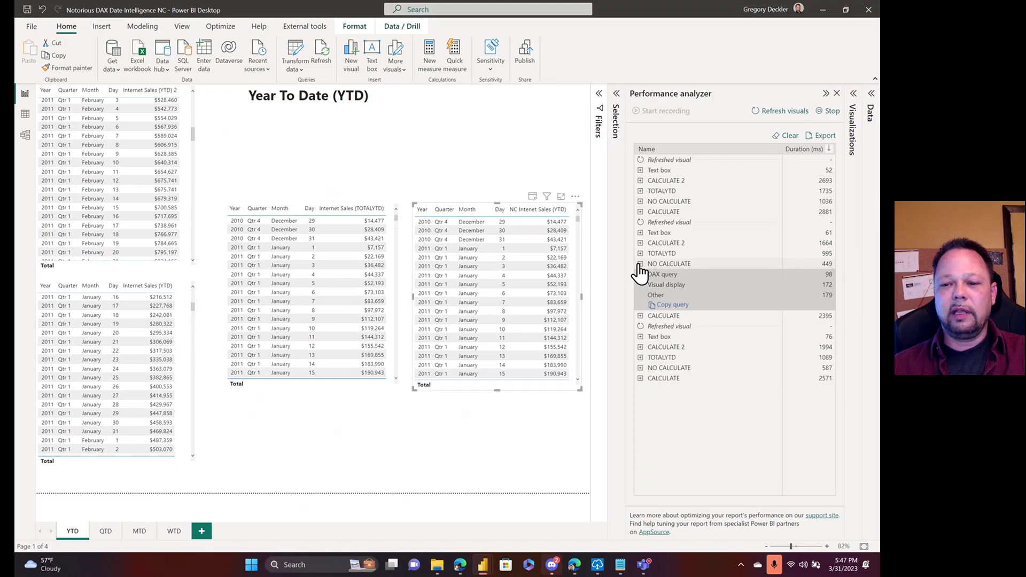
{"action": "left_click", "coordinate": [641, 254]}
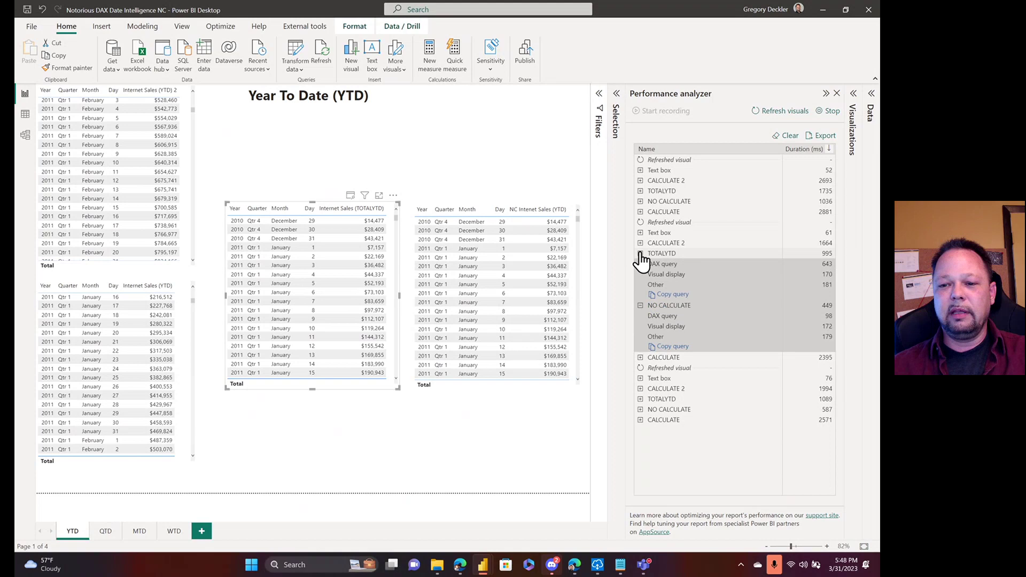
{"action": "left_click", "coordinate": [640, 254]}
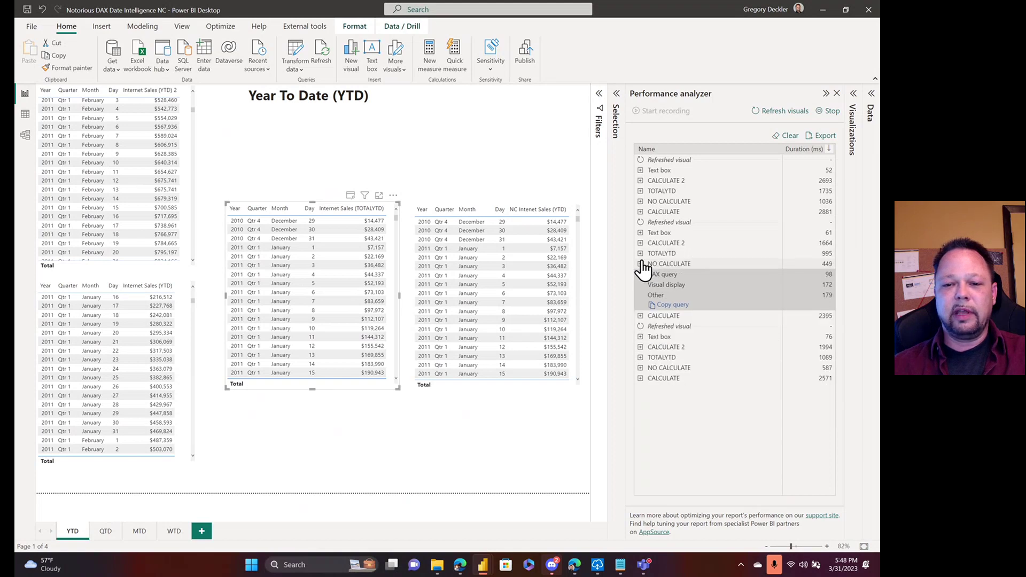
{"action": "left_click", "coordinate": [640, 265]}
{"action": "left_click", "coordinate": [640, 274]}
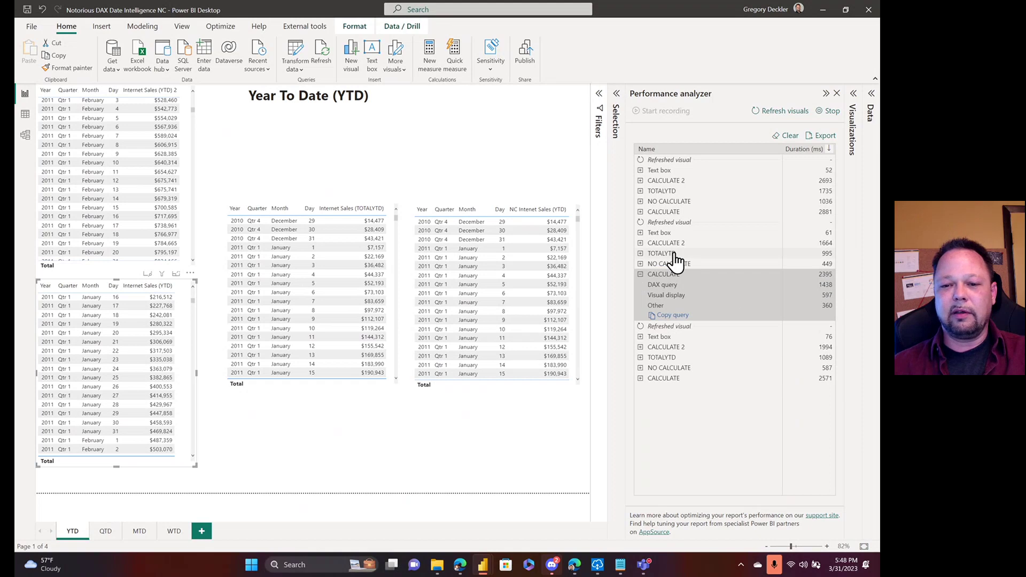
{"action": "left_click", "coordinate": [641, 243]}
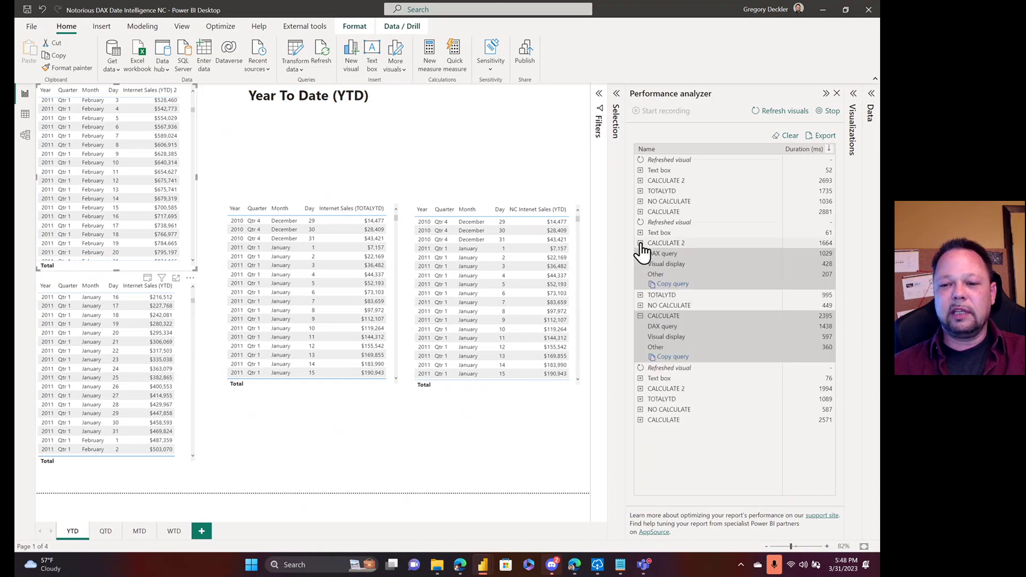
{"action": "left_click", "coordinate": [641, 243]}
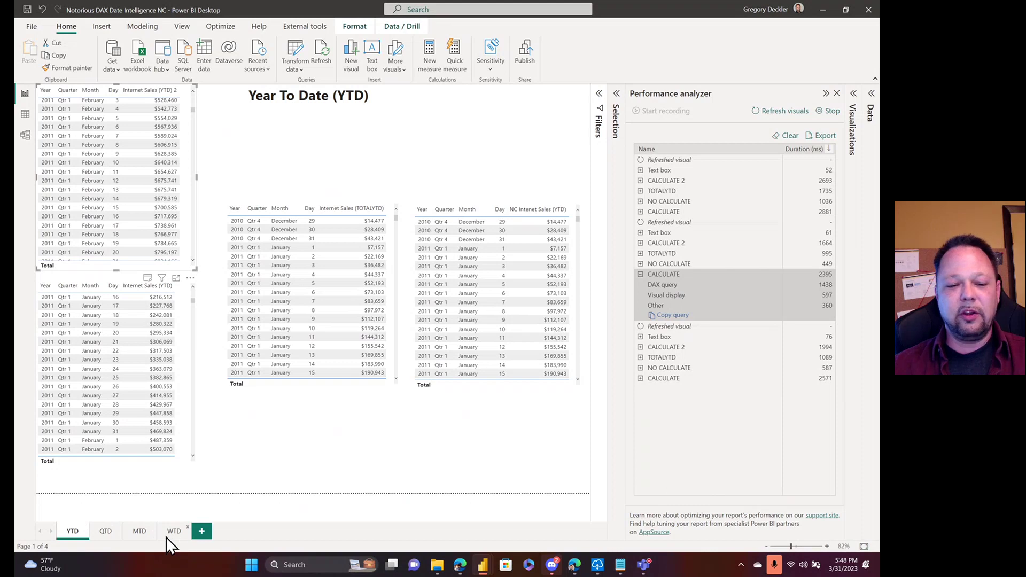
Step: Go to the Quarter To Date page, hide the timings and bring back the Data pane
{"action": "left_click", "coordinate": [105, 532]}
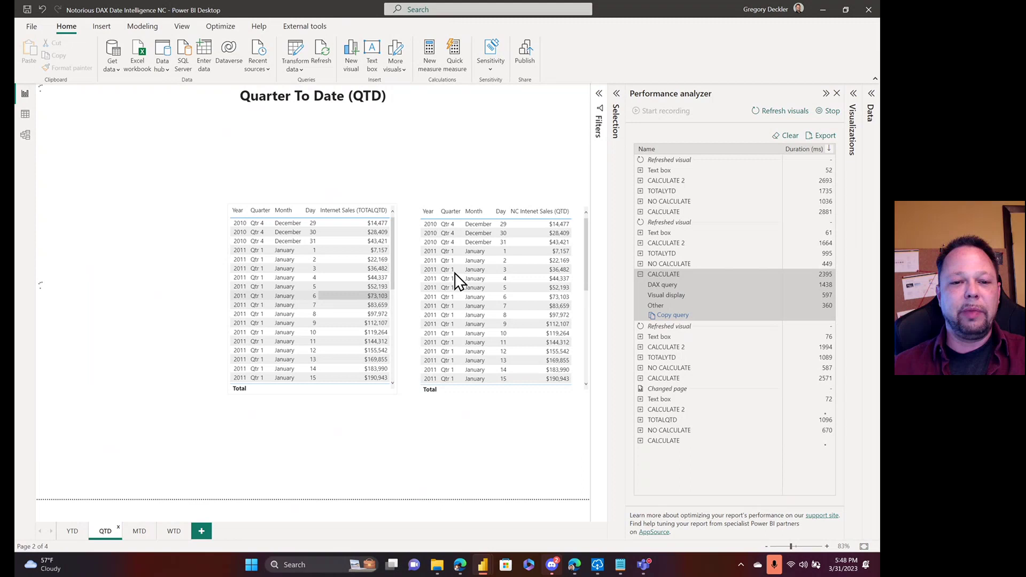
{"action": "left_click", "coordinate": [826, 94]}
{"action": "left_click", "coordinate": [872, 95]}
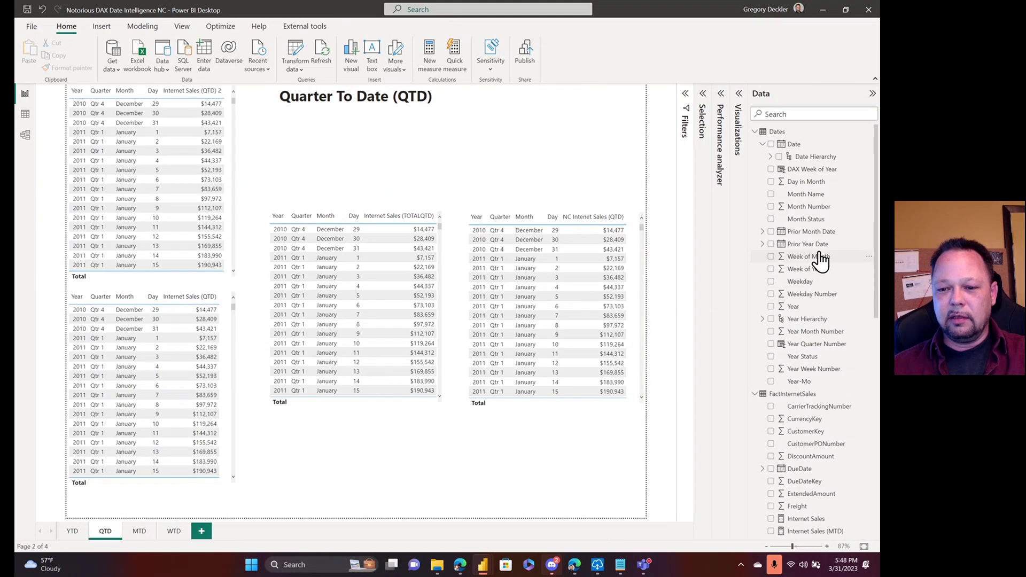
{"action": "scroll", "coordinate": [820, 261], "scroll_direction": "down", "scroll_amount": 8}
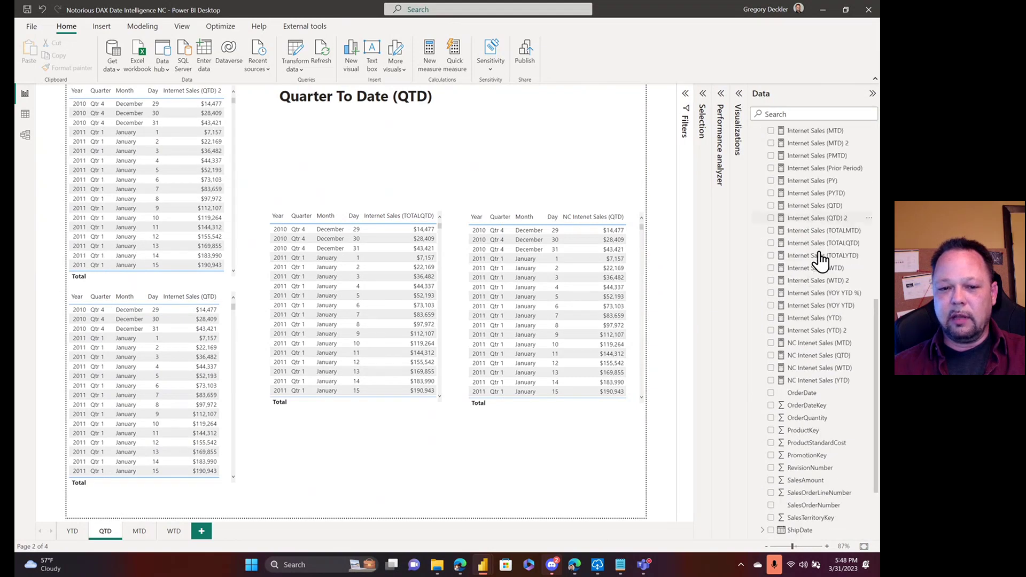
{"action": "left_click", "coordinate": [233, 321]}
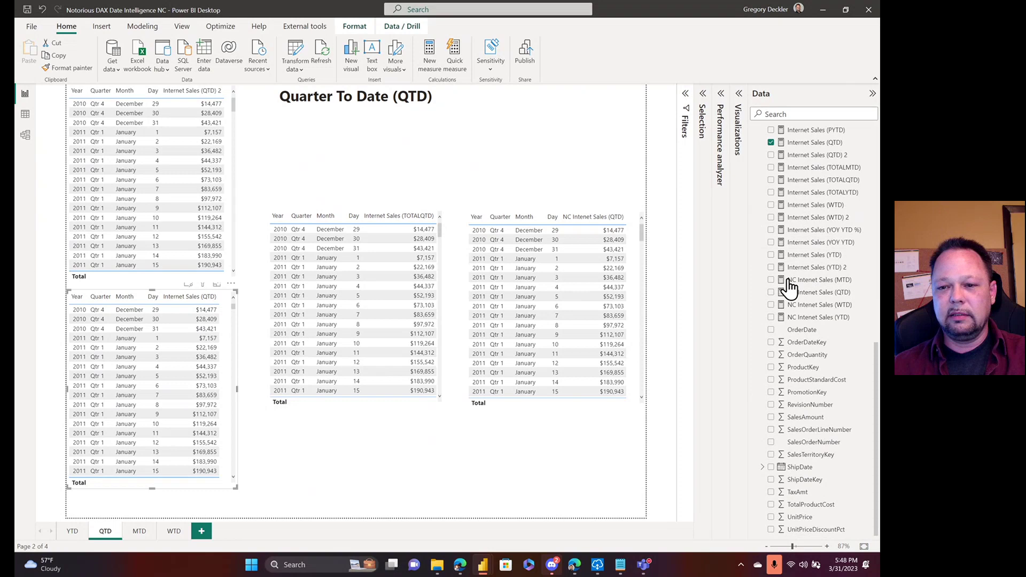
{"action": "scroll", "coordinate": [790, 288], "scroll_direction": "up", "scroll_amount": 5}
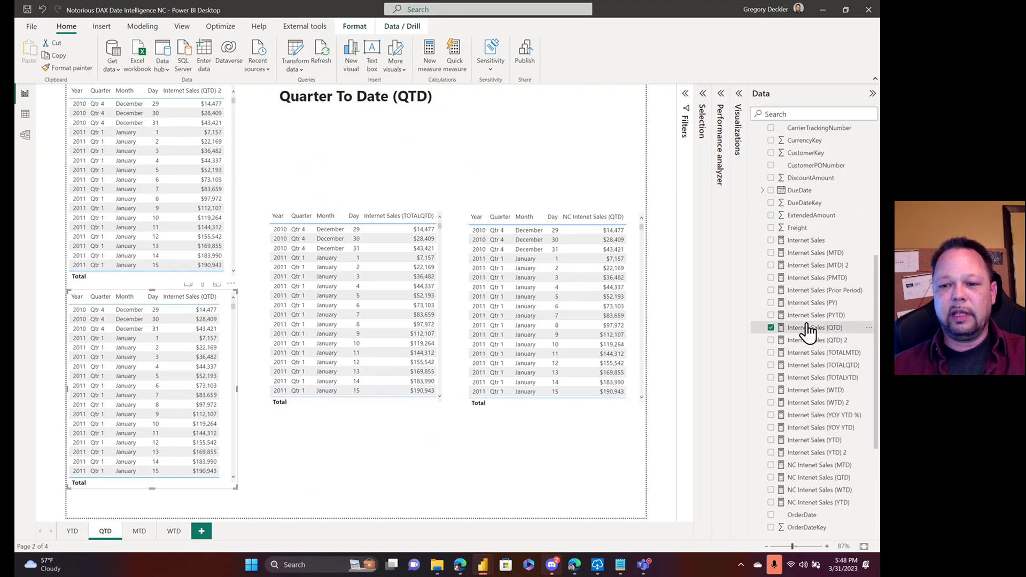
Step: Inspect the Internet Sales (QTD) and (QTD) 2 formulas, noting the Year Quarter Number reference
{"action": "left_click", "coordinate": [808, 330]}
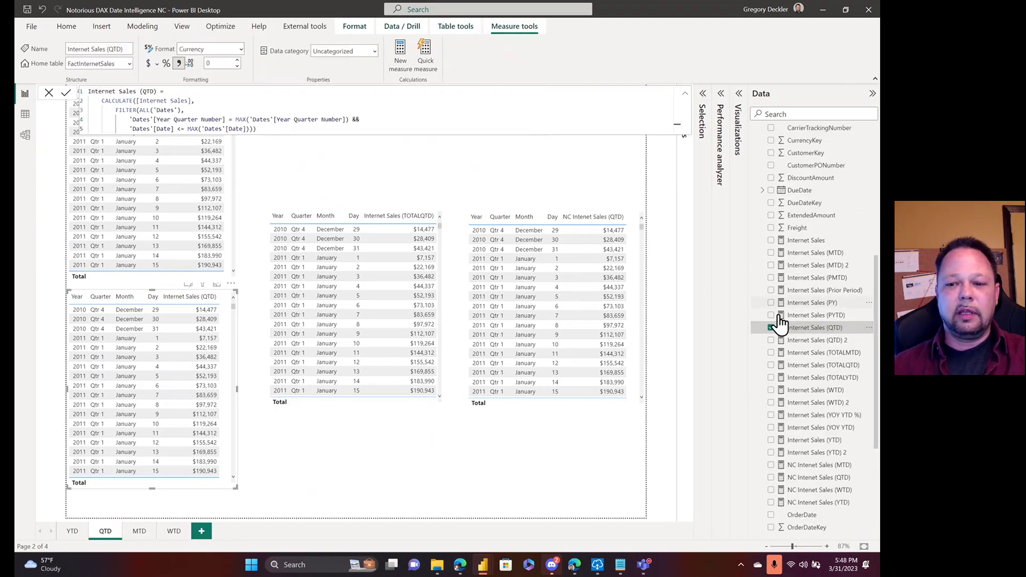
{"action": "left_click", "coordinate": [805, 342]}
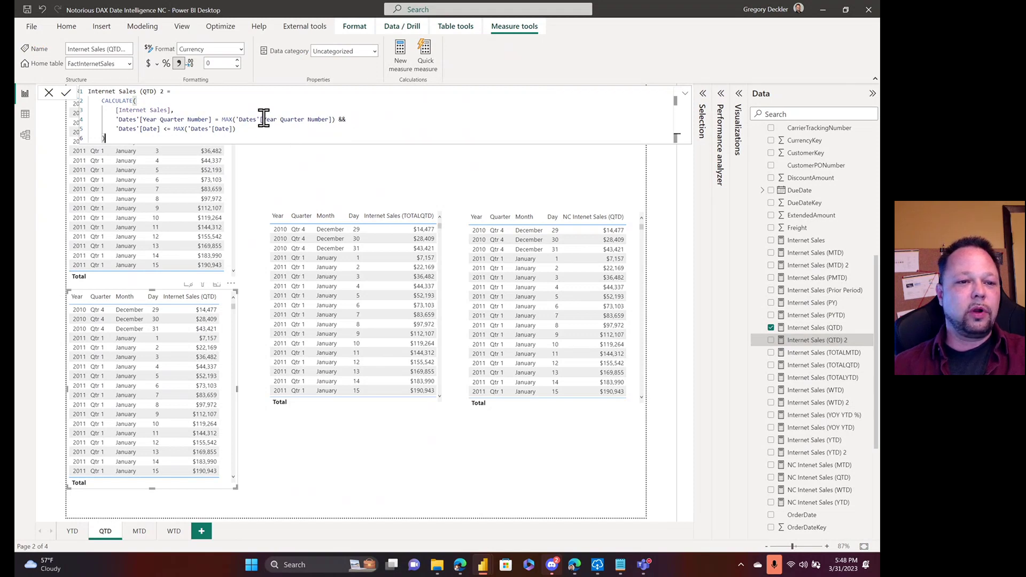
{"action": "left_click_drag", "start_coordinate": [143, 120], "coordinate": [329, 119]}
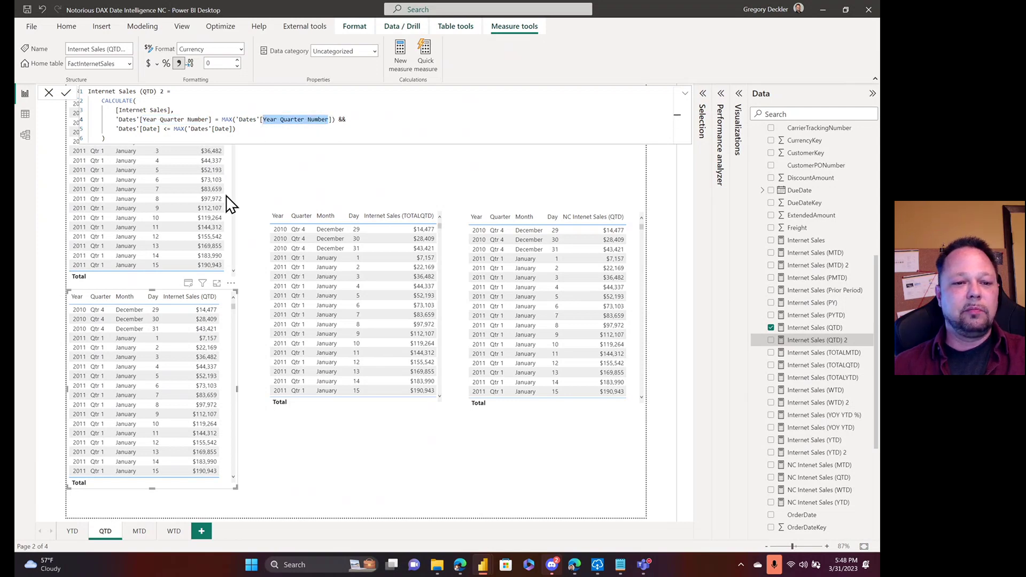
{"action": "left_click", "coordinate": [238, 206]}
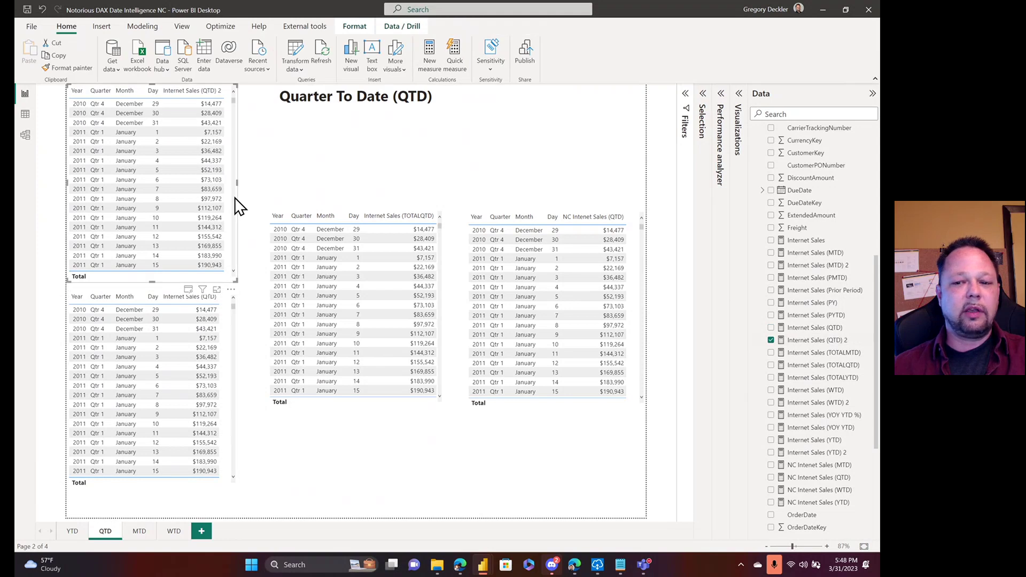
{"action": "left_click", "coordinate": [820, 329]}
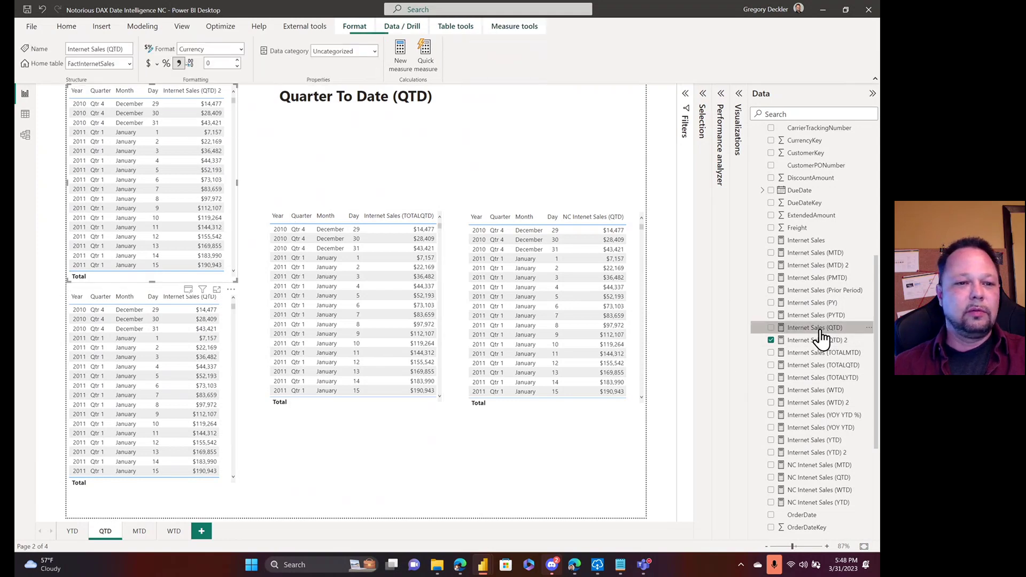
{"action": "left_click", "coordinate": [440, 222]}
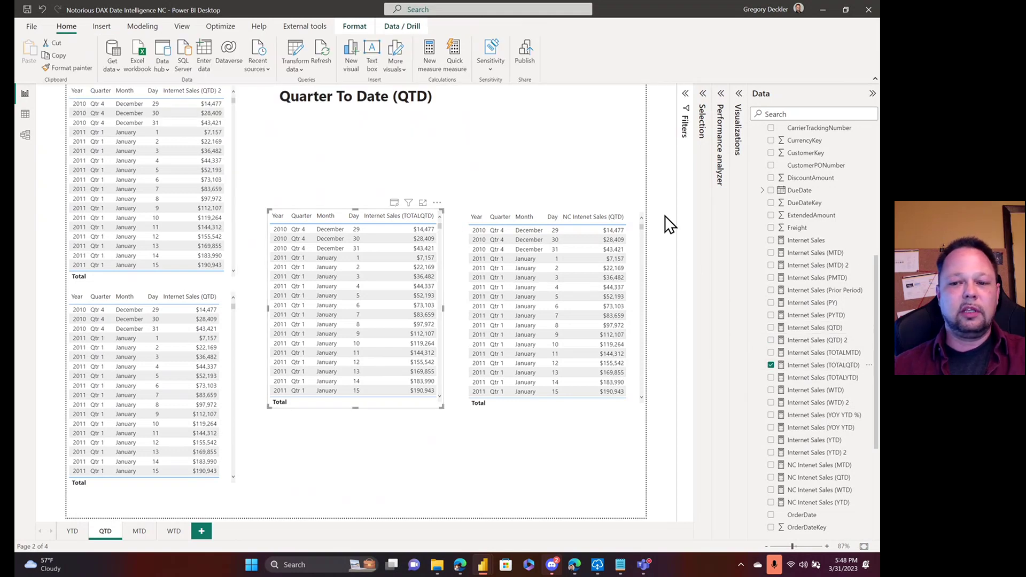
Step: Show the DAX of Internet Sales (TOTALQTD) and of NC Internet Sales (QTD)
{"action": "left_click", "coordinate": [805, 366]}
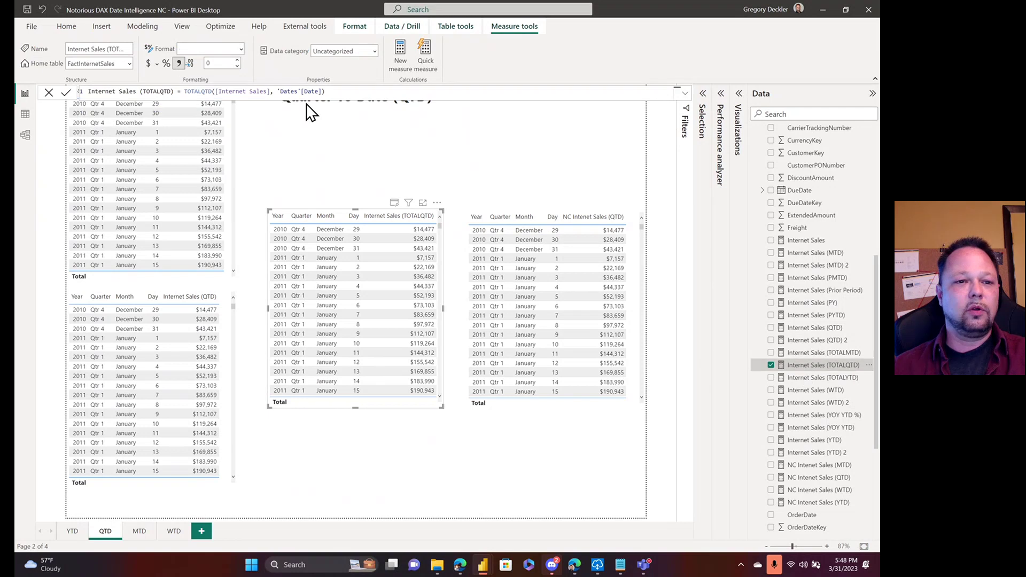
{"action": "left_click", "coordinate": [642, 247]}
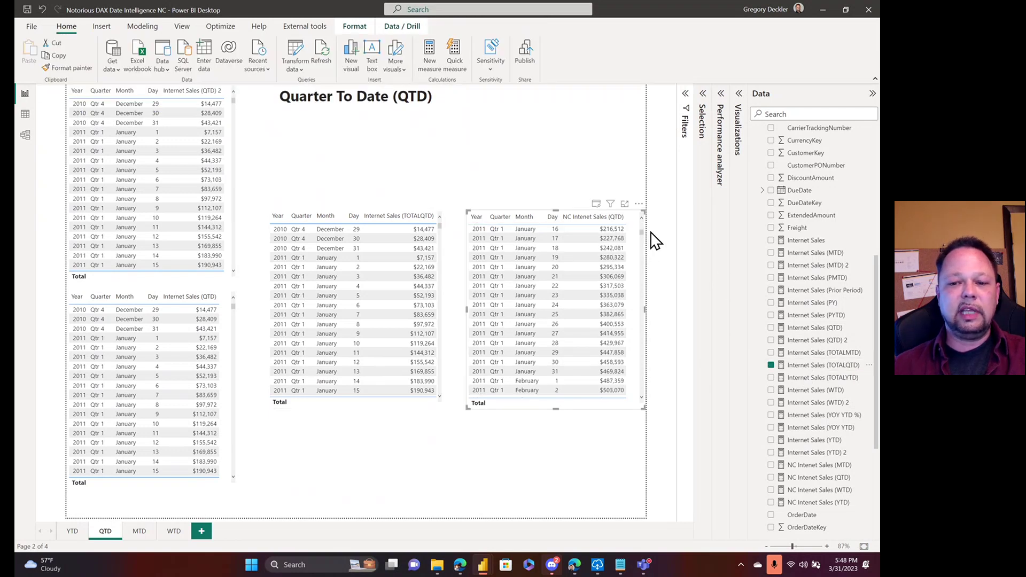
{"action": "left_click", "coordinate": [817, 479]}
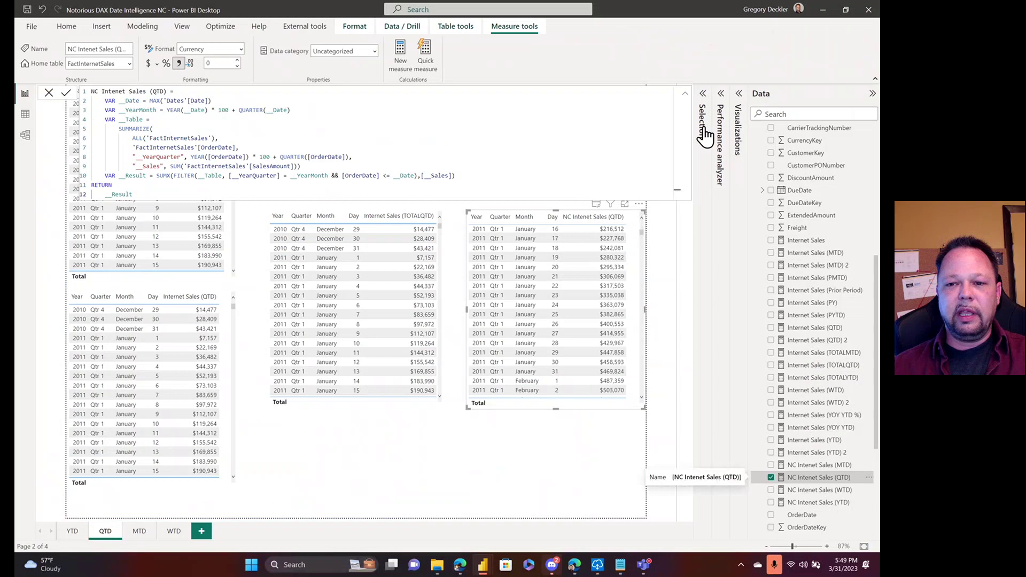
Step: Clear old timings and record three fresh refresh runs of the QTD visuals
{"action": "left_click", "coordinate": [722, 99]}
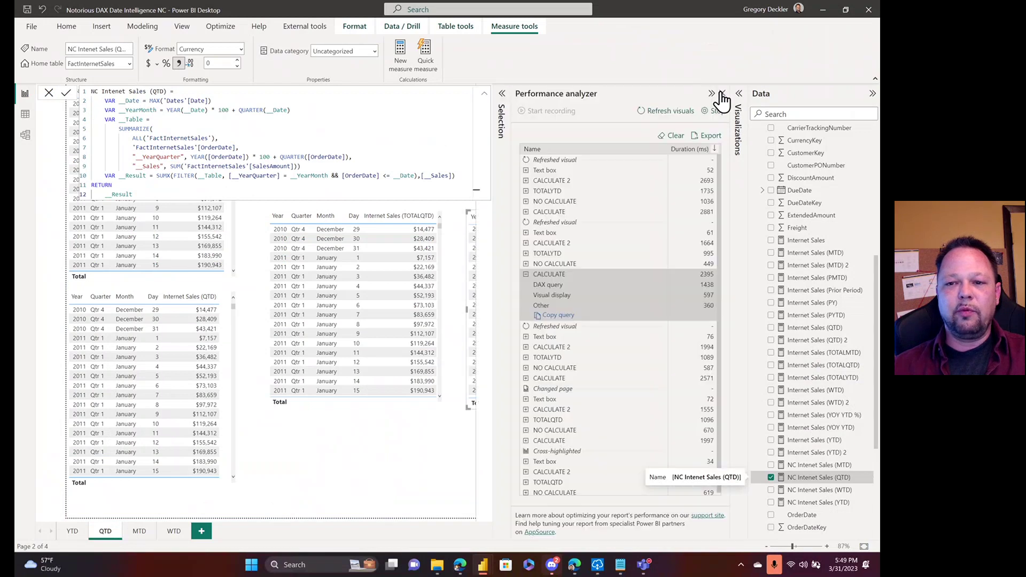
{"action": "left_click", "coordinate": [873, 95]}
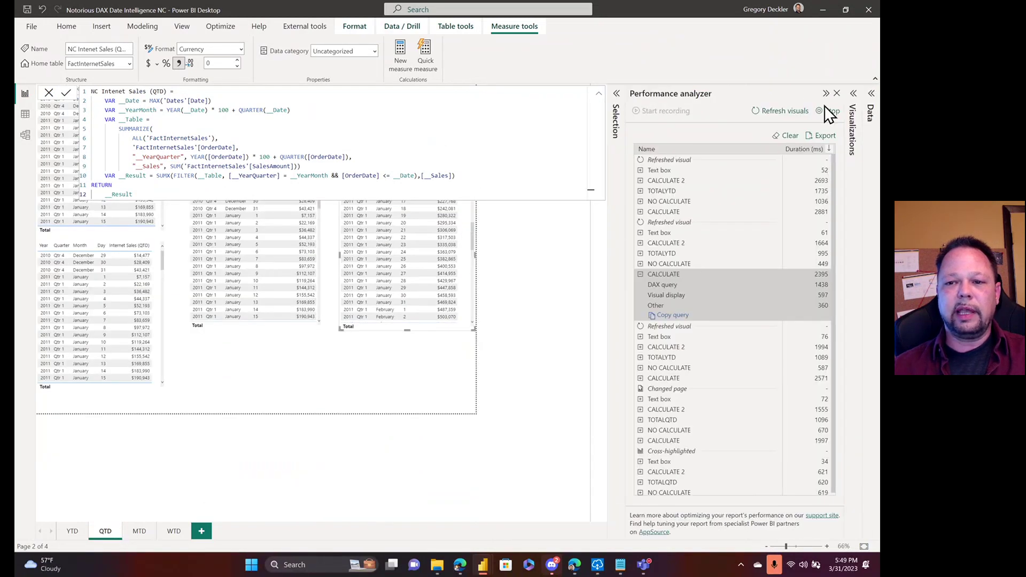
{"action": "left_click", "coordinate": [788, 136]}
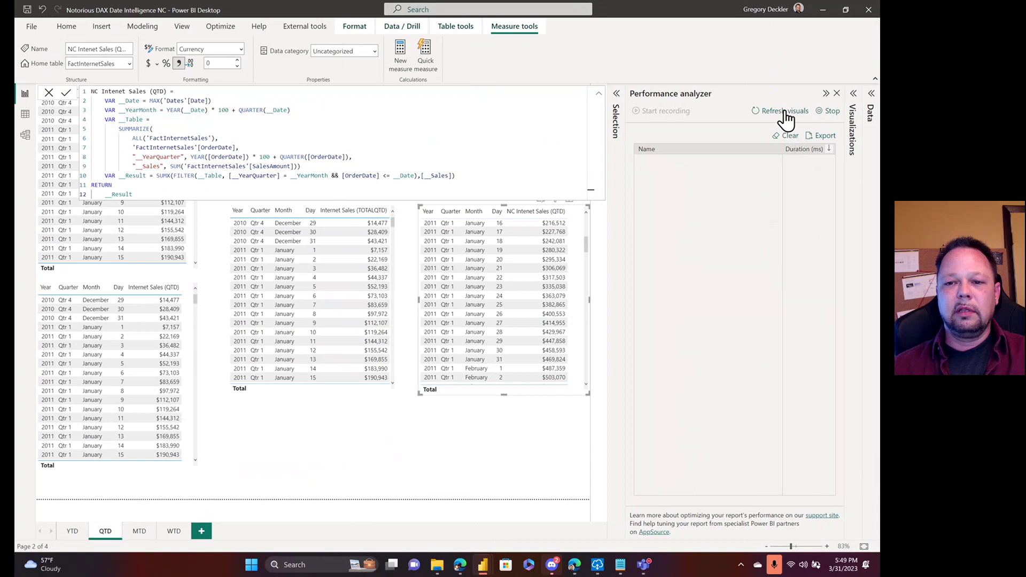
{"action": "left_click", "coordinate": [785, 111]}
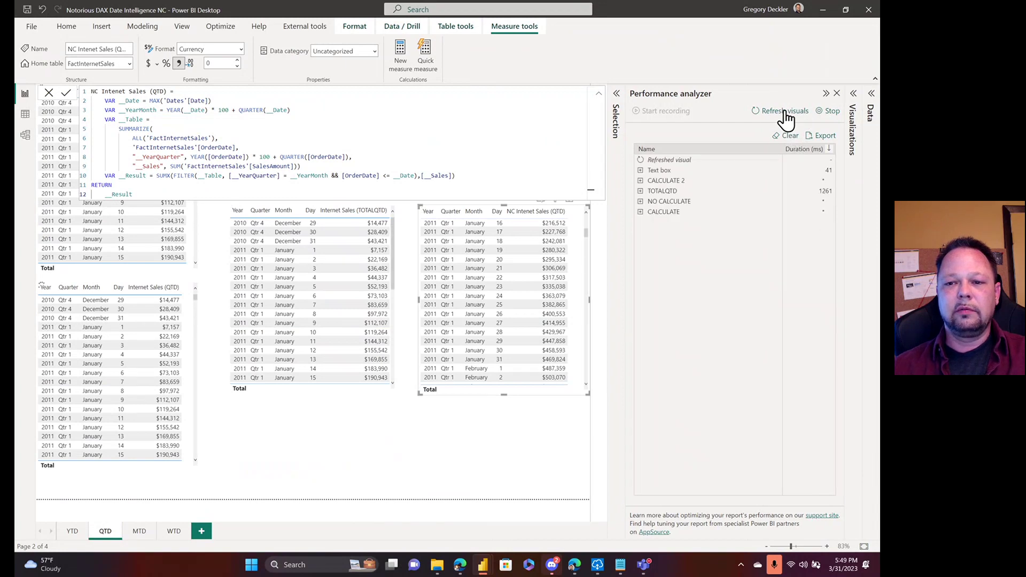
{"action": "left_click", "coordinate": [785, 113]}
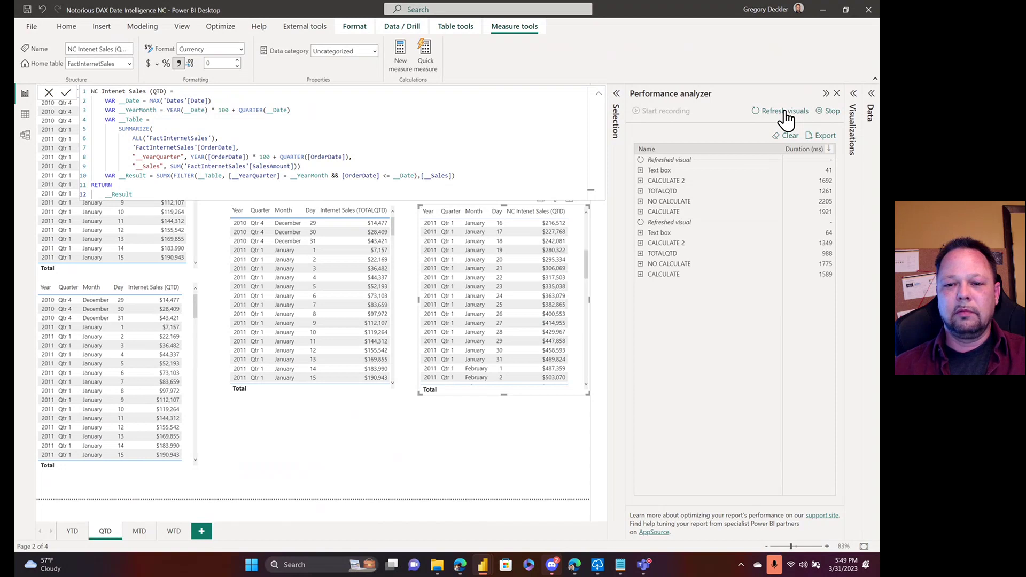
{"action": "left_click", "coordinate": [785, 112]}
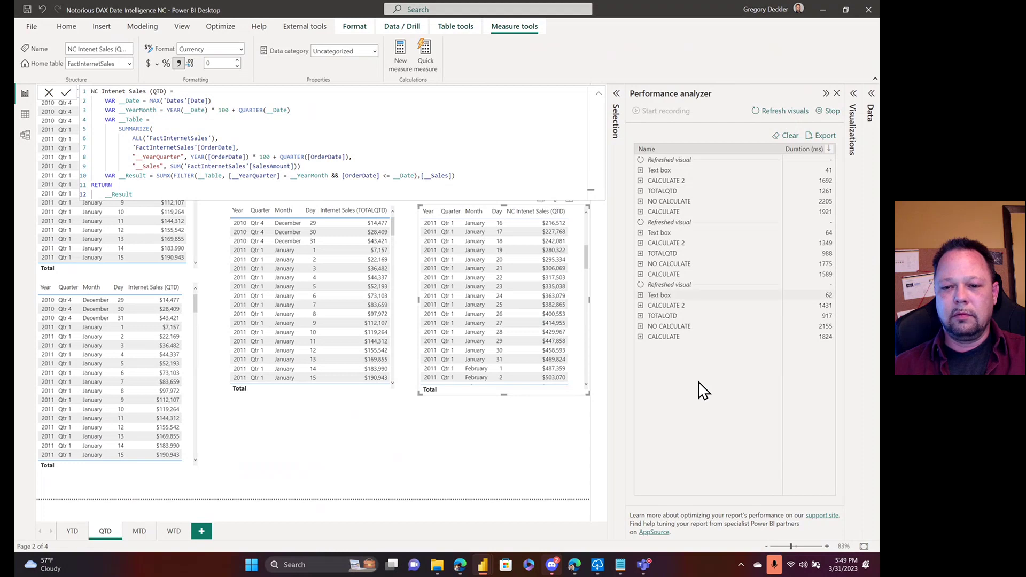
Step: Expand the first-run NO CALCULATE, TOTALQTD, CALCULATE 2 and CALCULATE timing breakdowns
{"action": "left_click", "coordinate": [641, 326]}
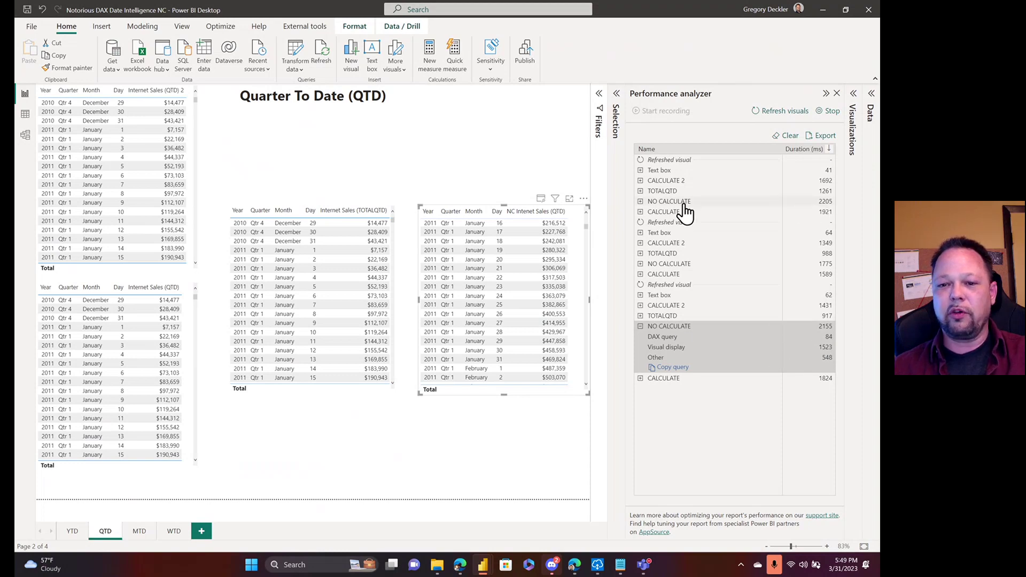
{"action": "left_click", "coordinate": [641, 202]}
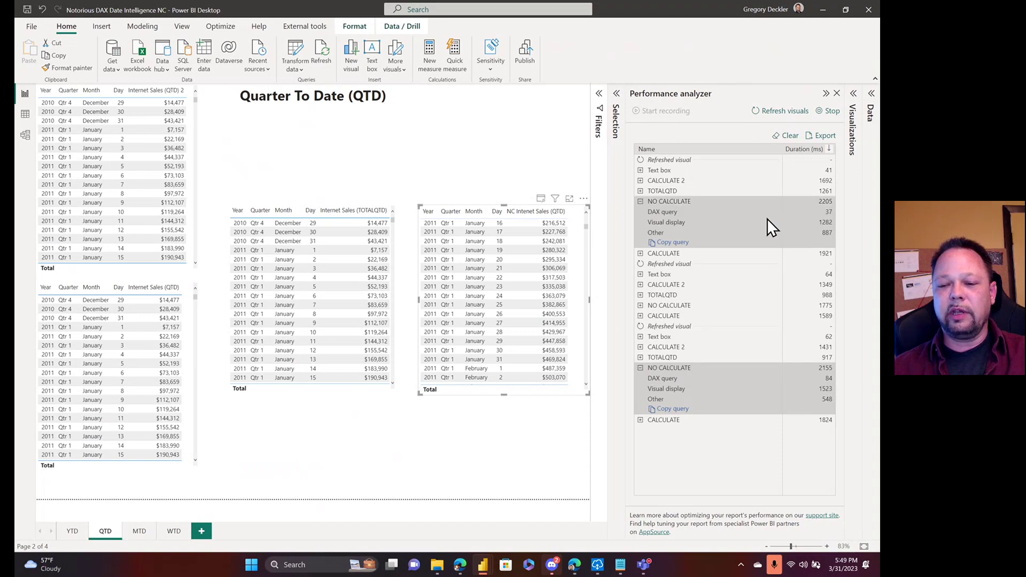
{"action": "left_click", "coordinate": [640, 193]}
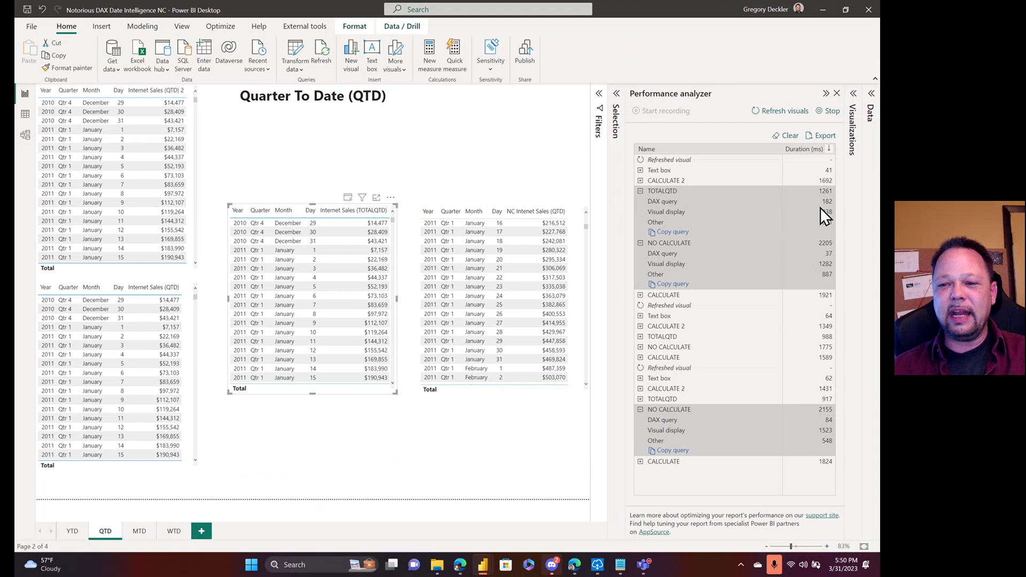
{"action": "left_click", "coordinate": [640, 182]}
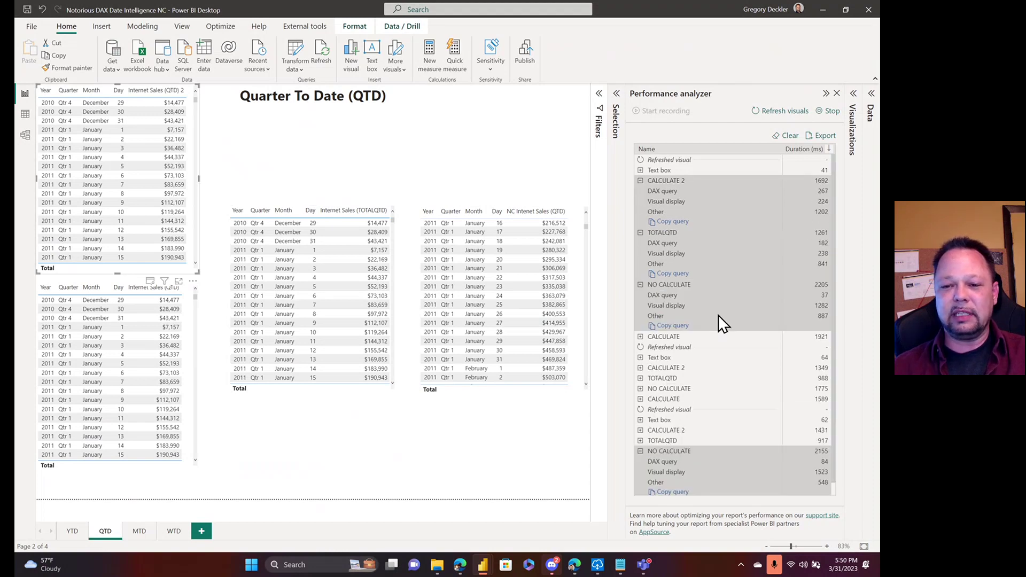
{"action": "left_click", "coordinate": [640, 337]}
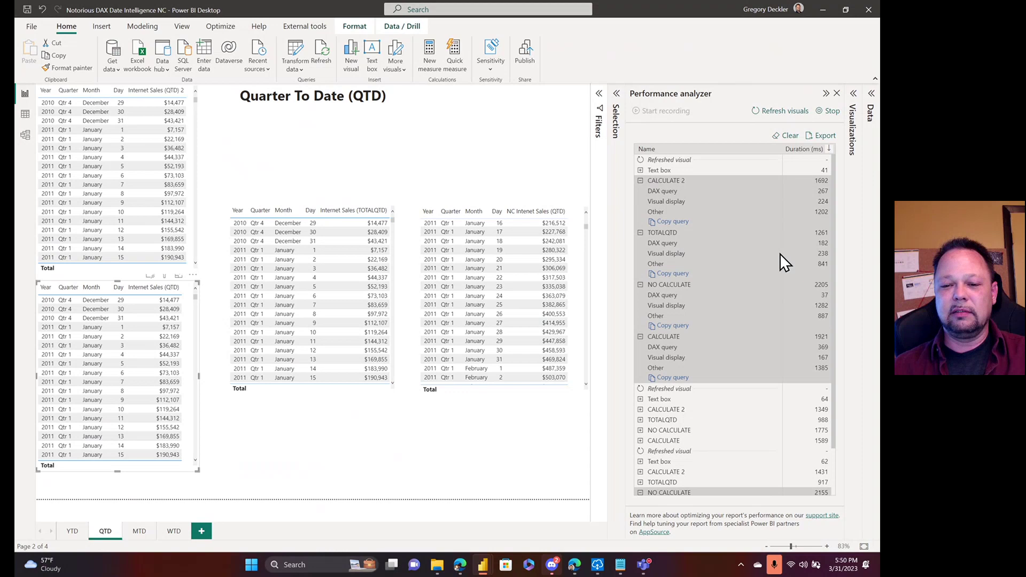
{"action": "scroll", "coordinate": [780, 254], "scroll_direction": "down", "scroll_amount": 2}
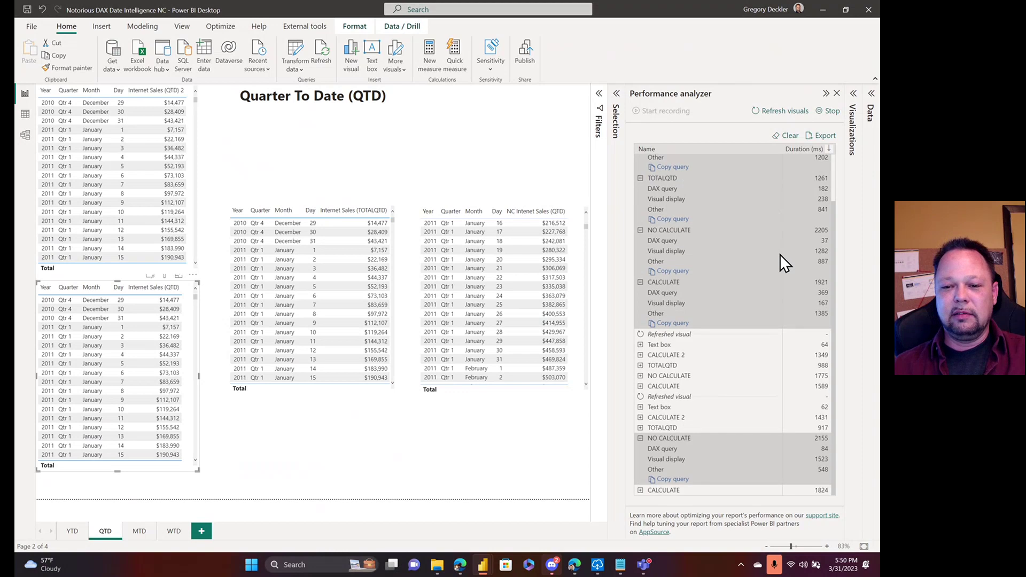
Step: Expand the second- and third-run breakdowns, where TOTALQTD is fastest at 988 and 917 ms
{"action": "left_click", "coordinate": [640, 376]}
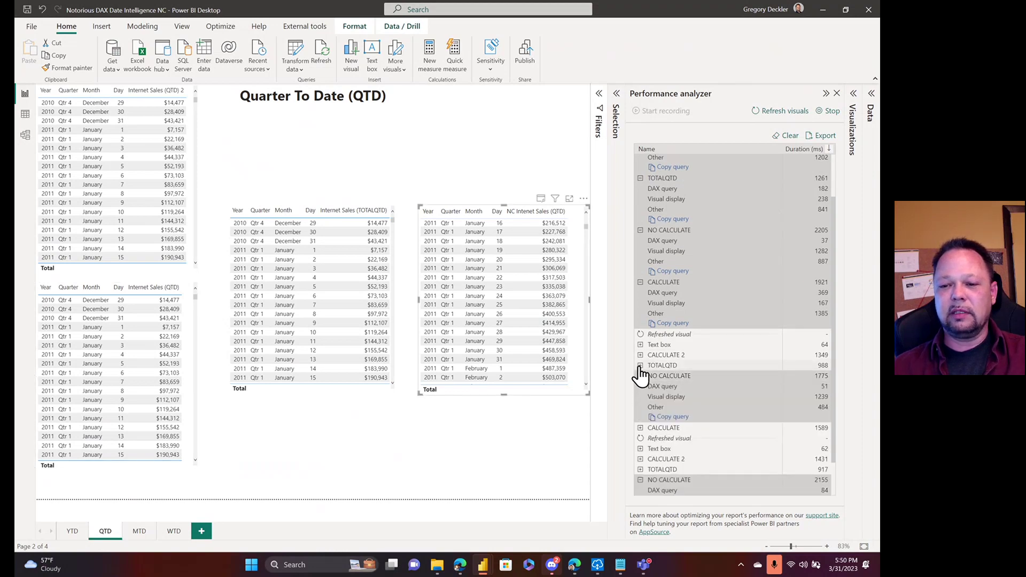
{"action": "left_click", "coordinate": [640, 366]}
{"action": "left_click", "coordinate": [640, 355]}
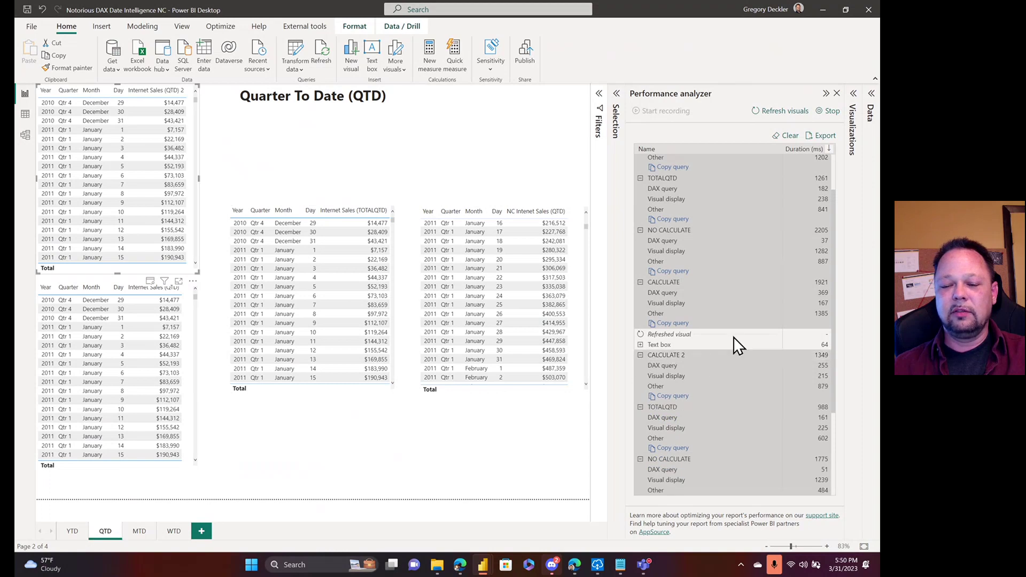
{"action": "scroll", "coordinate": [733, 342], "scroll_direction": "down", "scroll_amount": 5}
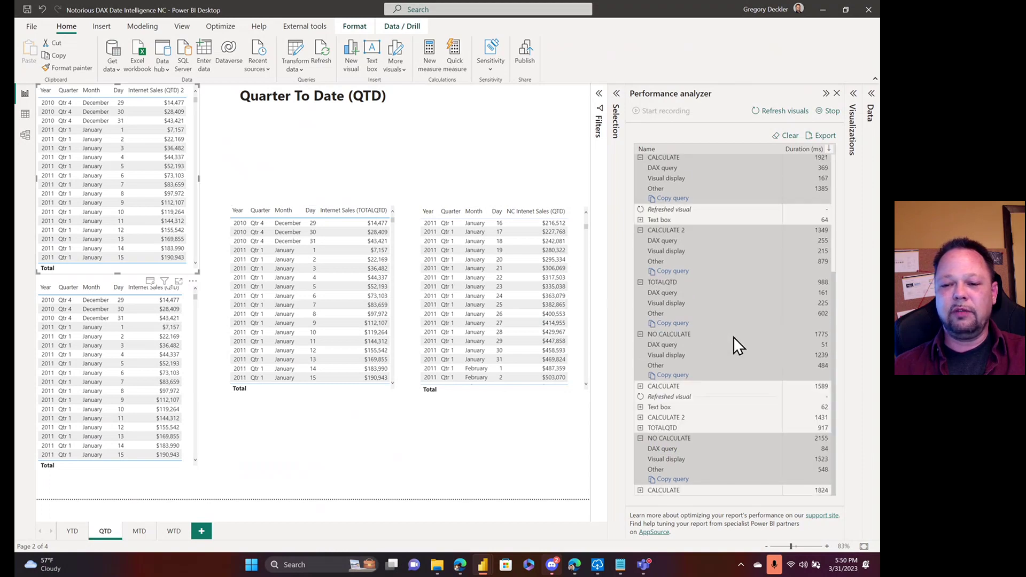
{"action": "left_click", "coordinate": [641, 428]}
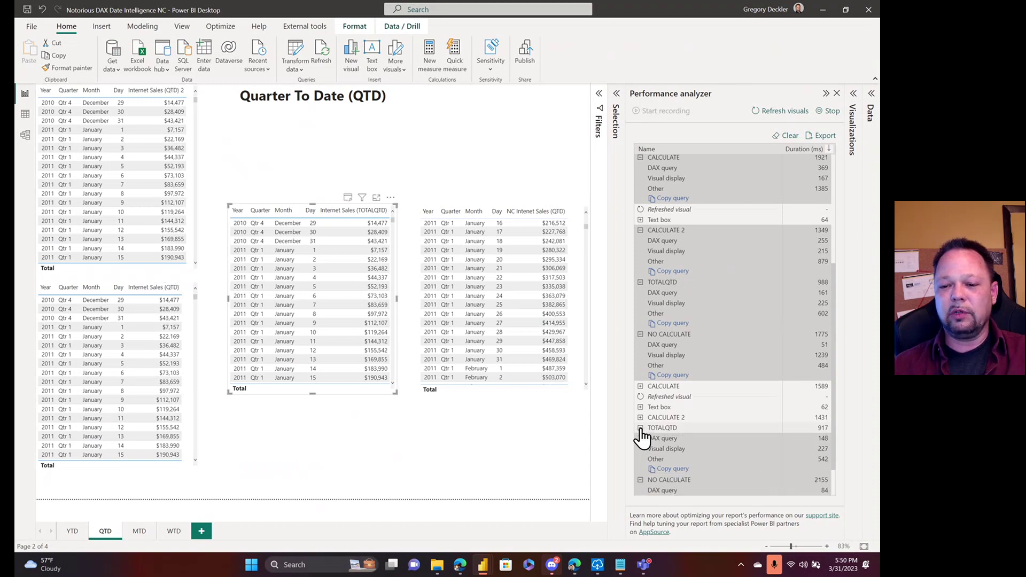
{"action": "left_click", "coordinate": [640, 417]}
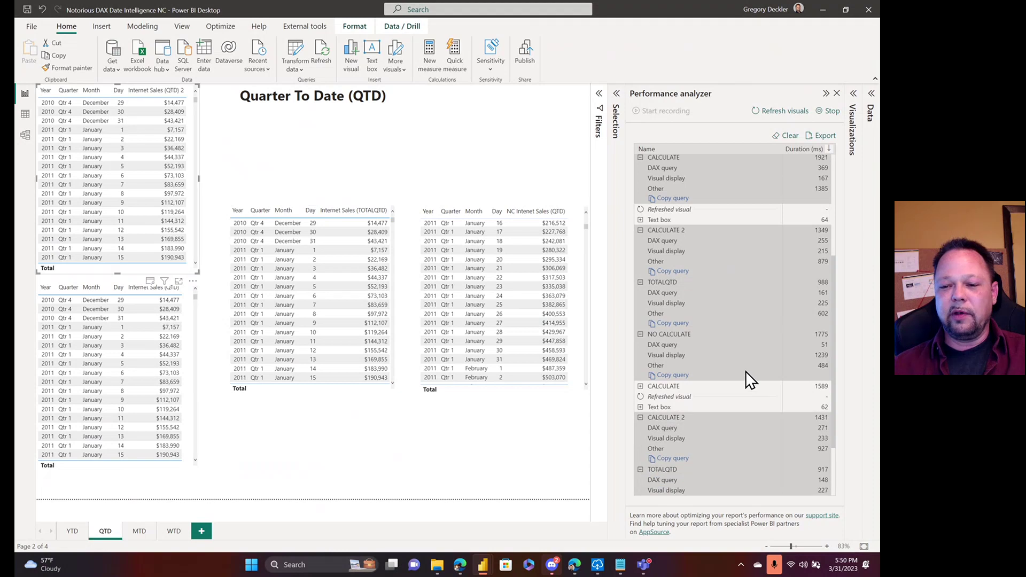
{"action": "scroll", "coordinate": [745, 371], "scroll_direction": "down", "scroll_amount": 3}
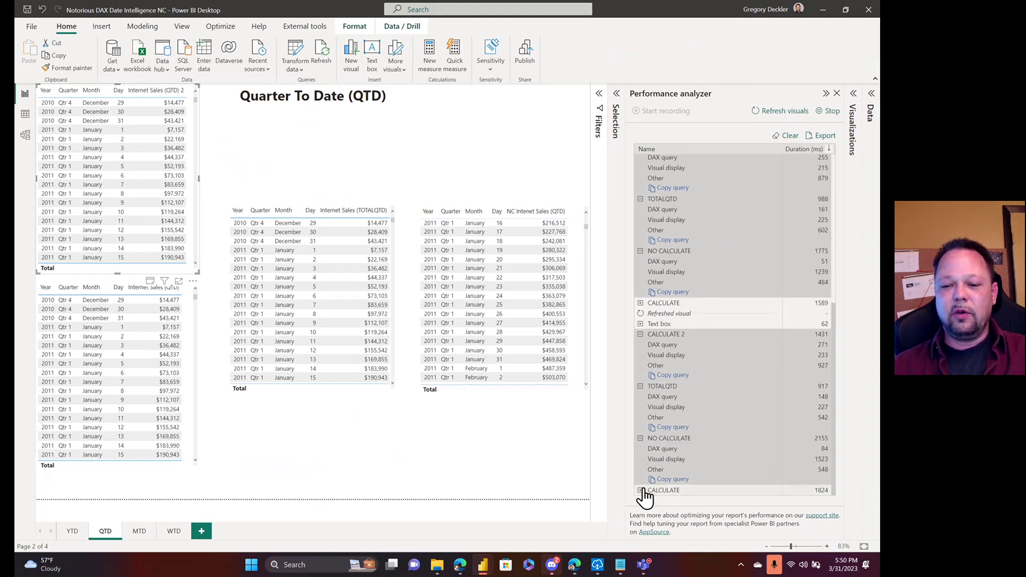
{"action": "left_click", "coordinate": [640, 491]}
{"action": "scroll", "coordinate": [707, 416], "scroll_direction": "down", "scroll_amount": 2}
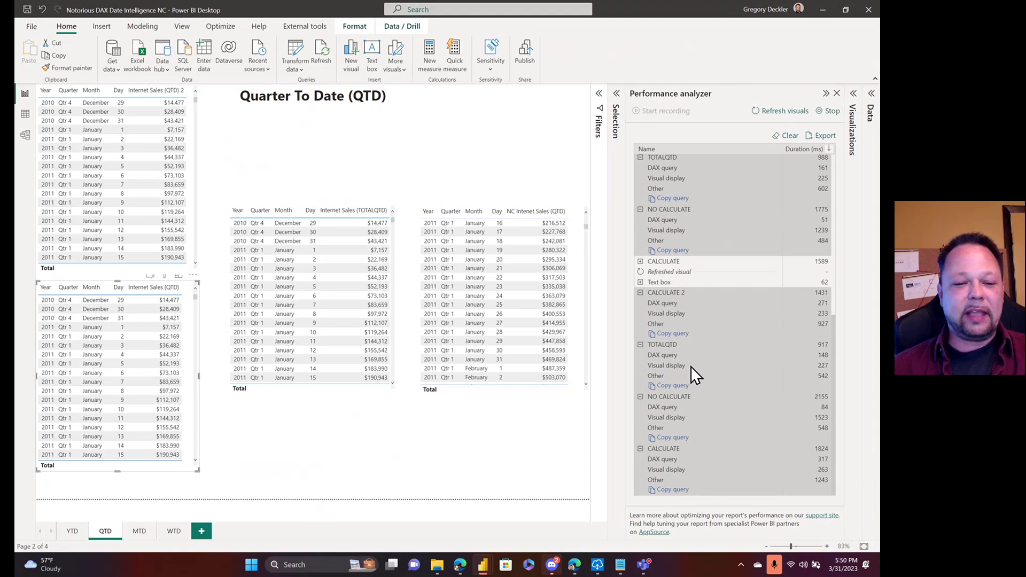
Step: Go to the Month To Date page with Performance analyzer collapsed and the Data pane shown
{"action": "left_click", "coordinate": [140, 531]}
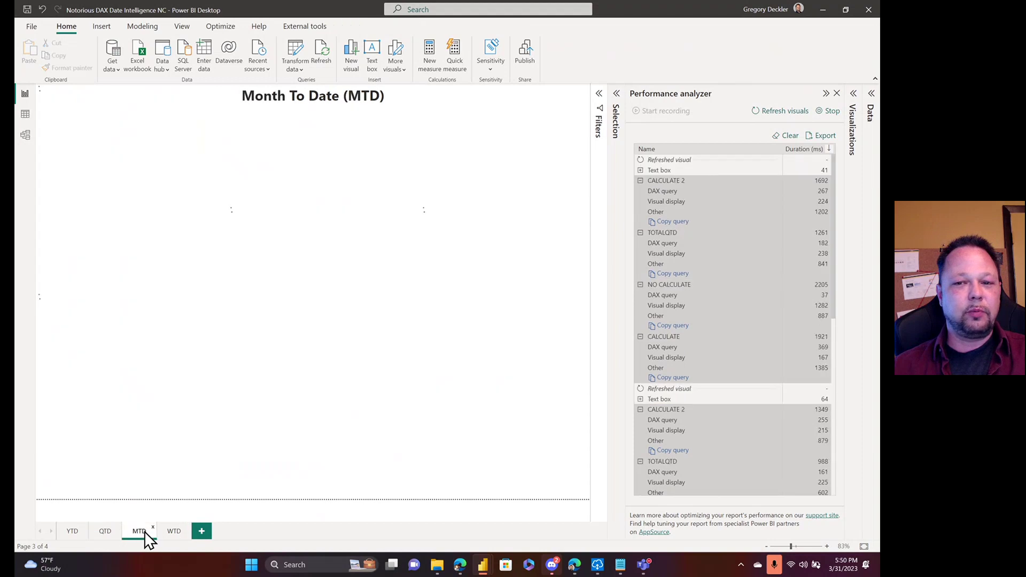
{"action": "left_click", "coordinate": [827, 94]}
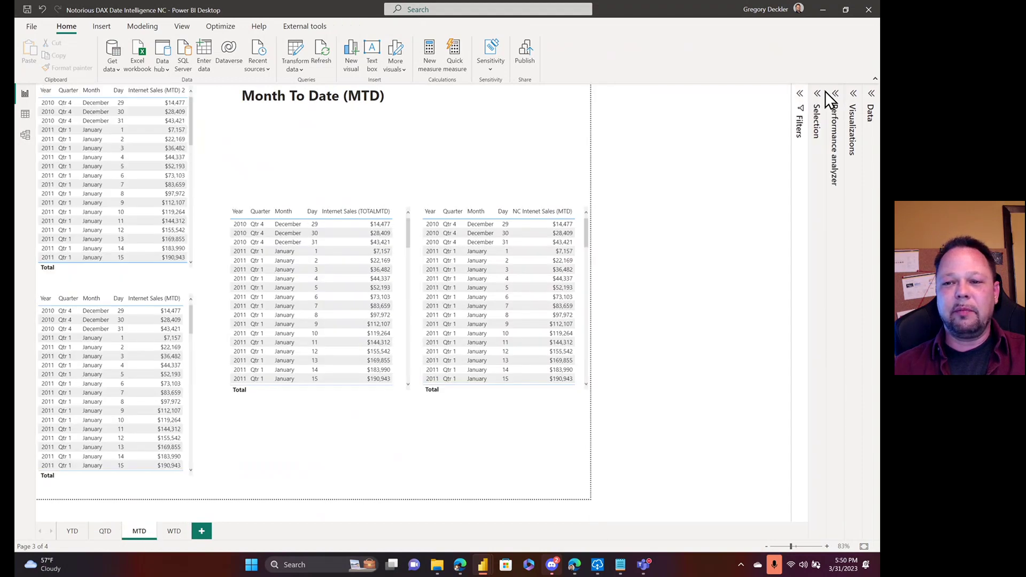
{"action": "left_click", "coordinate": [871, 95]}
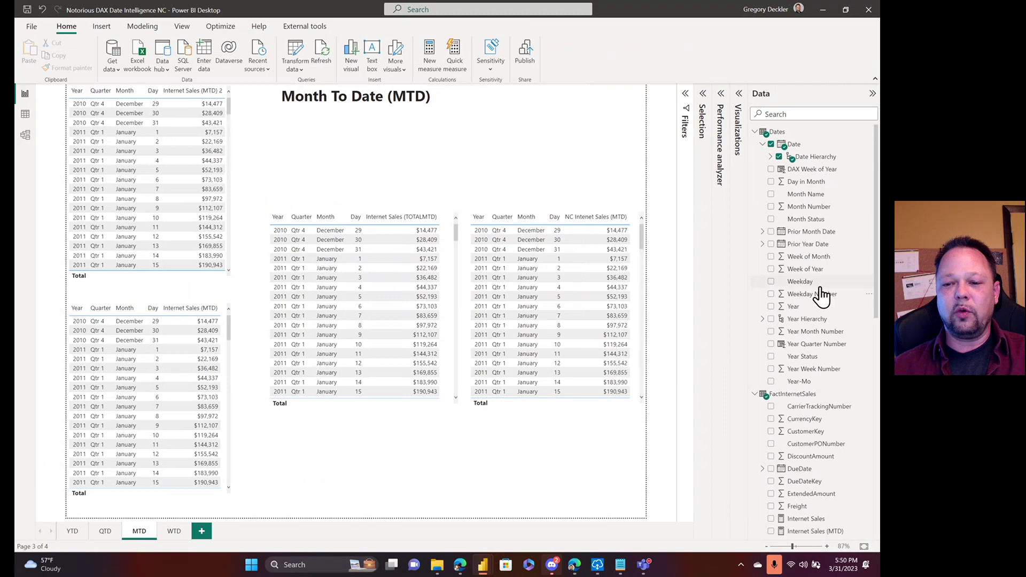
Step: Select the middle table and open its Internet Sales (TOTALMTD) formula: TOTALMTD([Internet Sales], 'Dates'[Date])
{"action": "scroll", "coordinate": [821, 291], "scroll_direction": "down", "scroll_amount": 8}
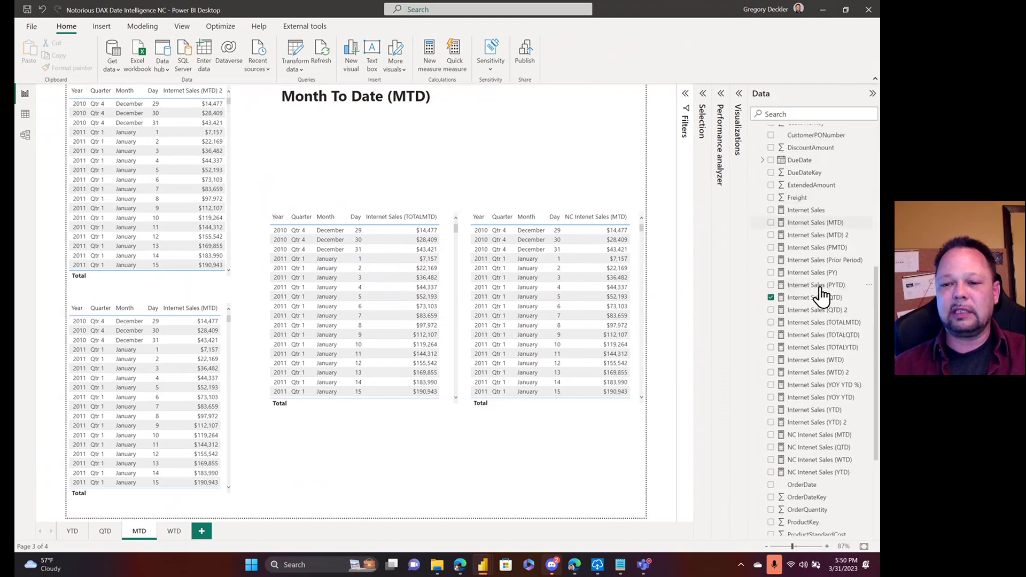
{"action": "scroll", "coordinate": [821, 308], "scroll_direction": "up", "scroll_amount": 8}
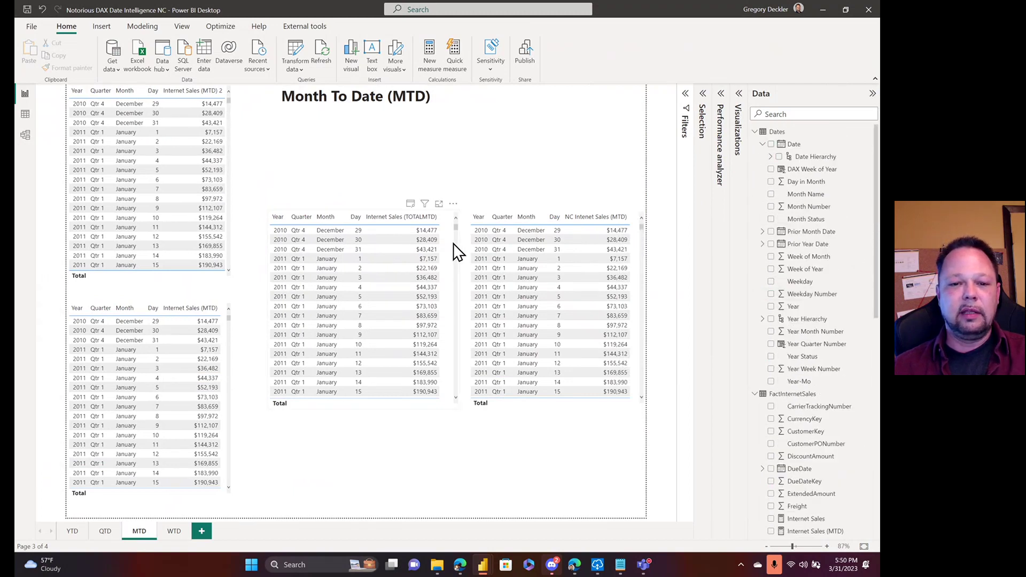
{"action": "left_click", "coordinate": [456, 243]}
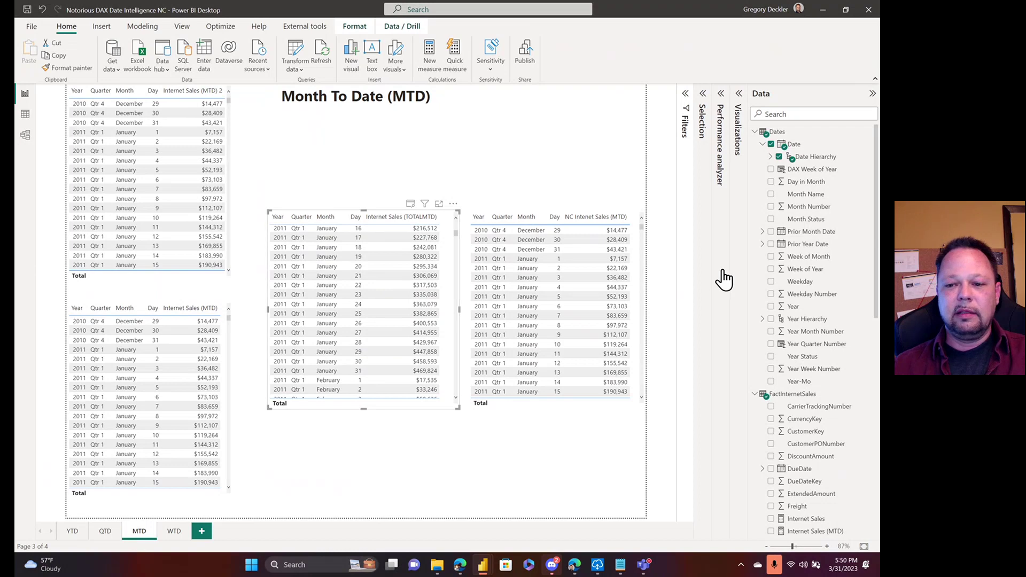
{"action": "scroll", "coordinate": [839, 307], "scroll_direction": "down", "scroll_amount": 6}
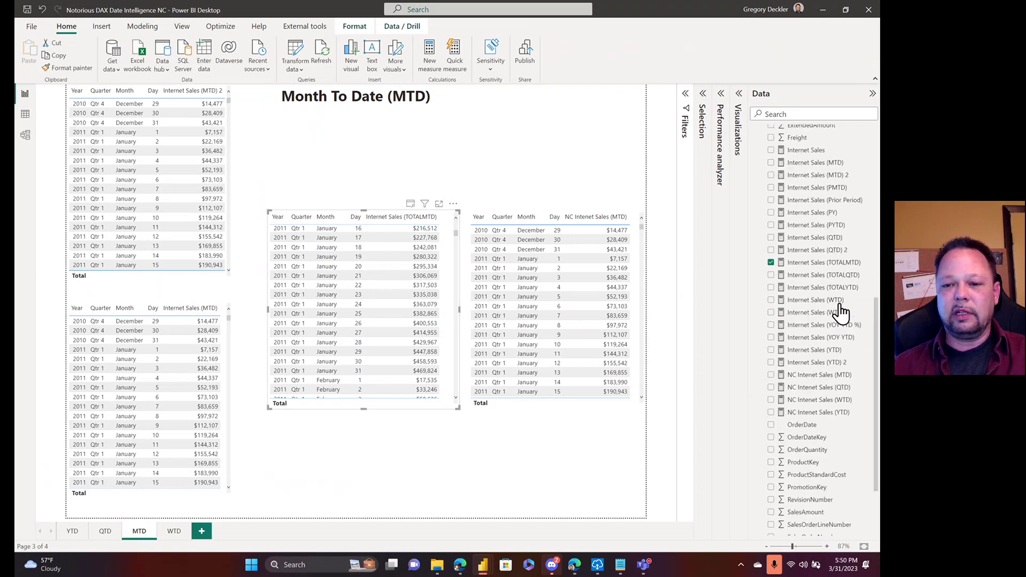
{"action": "left_click", "coordinate": [818, 264]}
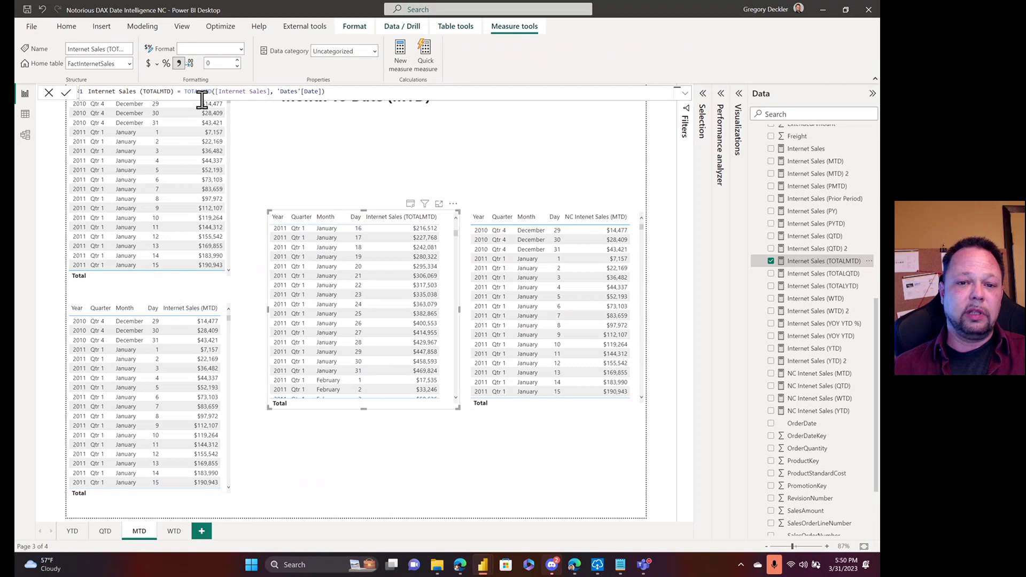
Step: Show the DAX for Internet Sales (MTD) 2, Internet Sales (MTD) and NC Intenet Sales (MTD) in turn
{"action": "left_click", "coordinate": [229, 241]}
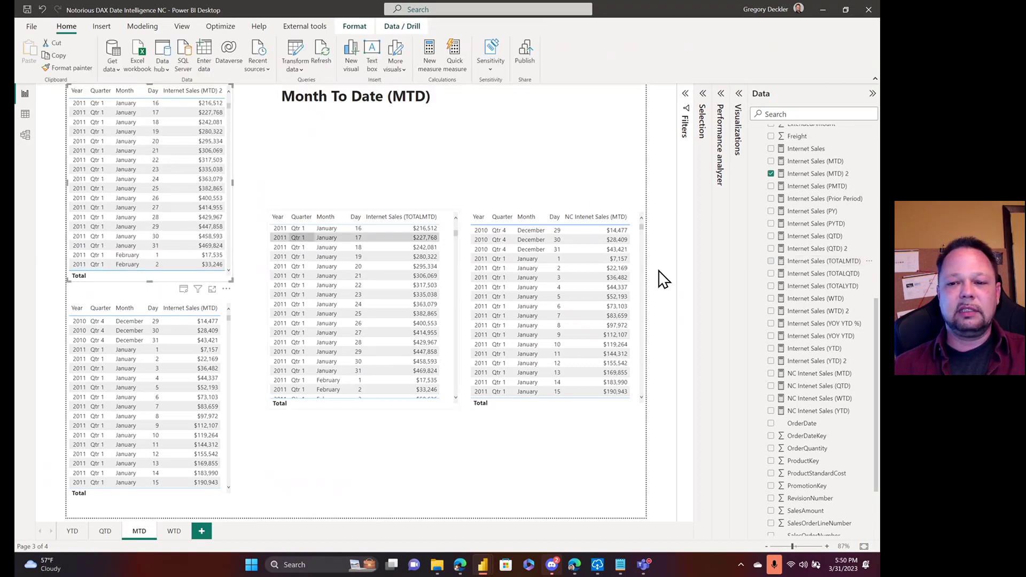
{"action": "left_click", "coordinate": [807, 177]}
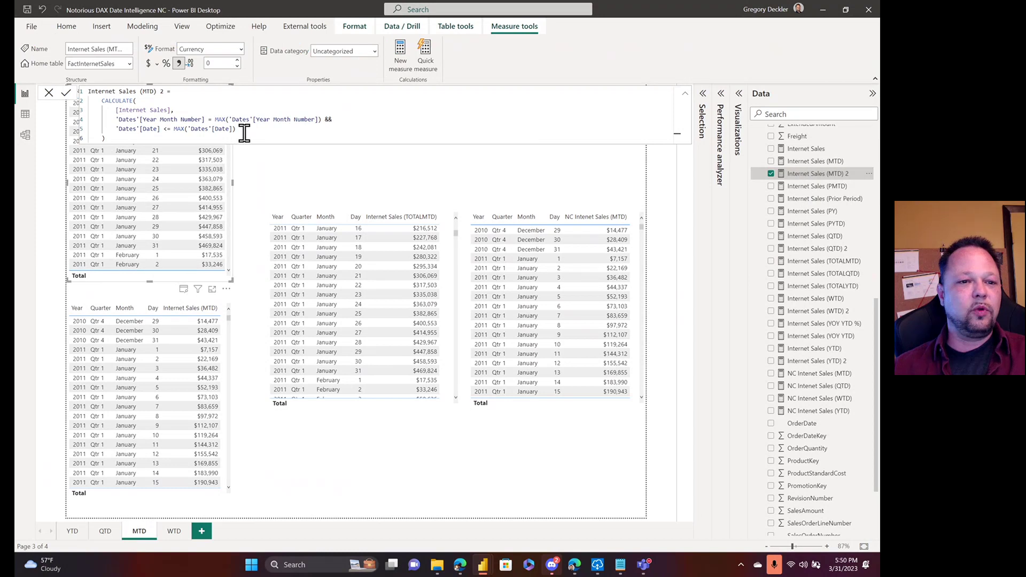
{"action": "left_click", "coordinate": [230, 337]}
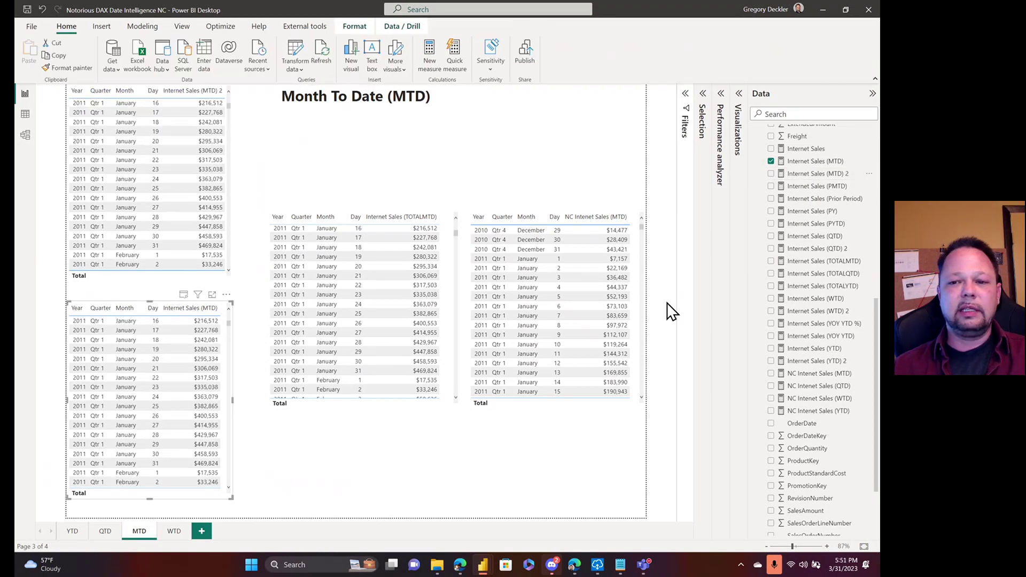
{"action": "left_click", "coordinate": [819, 164]}
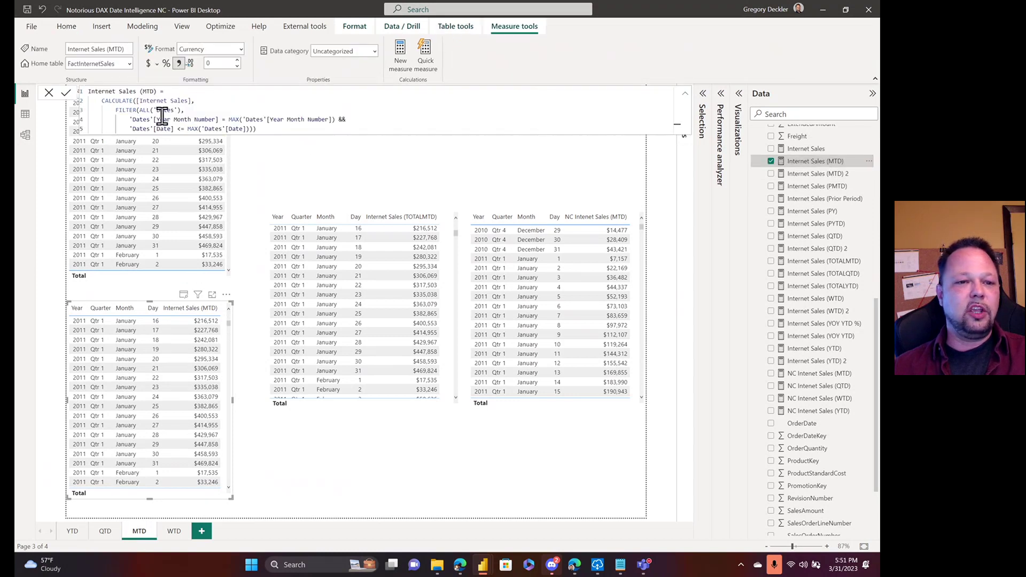
{"action": "left_click", "coordinate": [641, 247]}
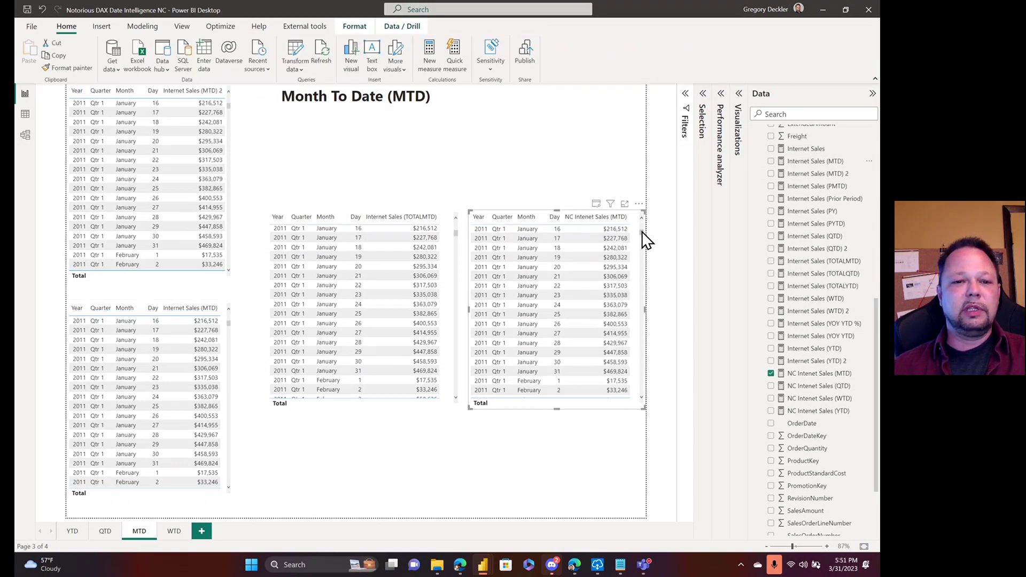
{"action": "left_click", "coordinate": [810, 375]}
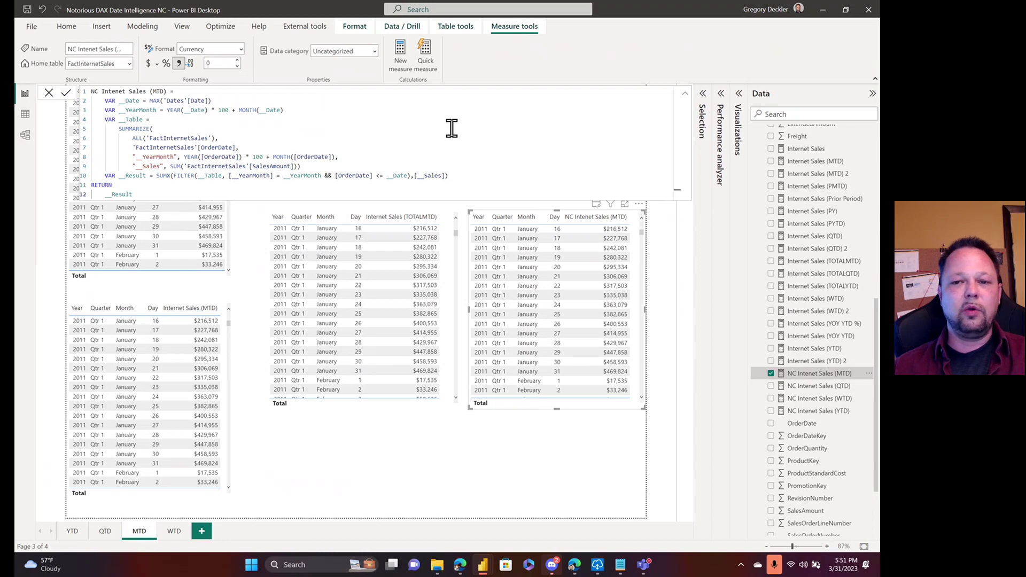
Step: Reopen Performance analyzer, clear old results and record three fresh rounds of MTD timings
{"action": "left_click", "coordinate": [720, 93]}
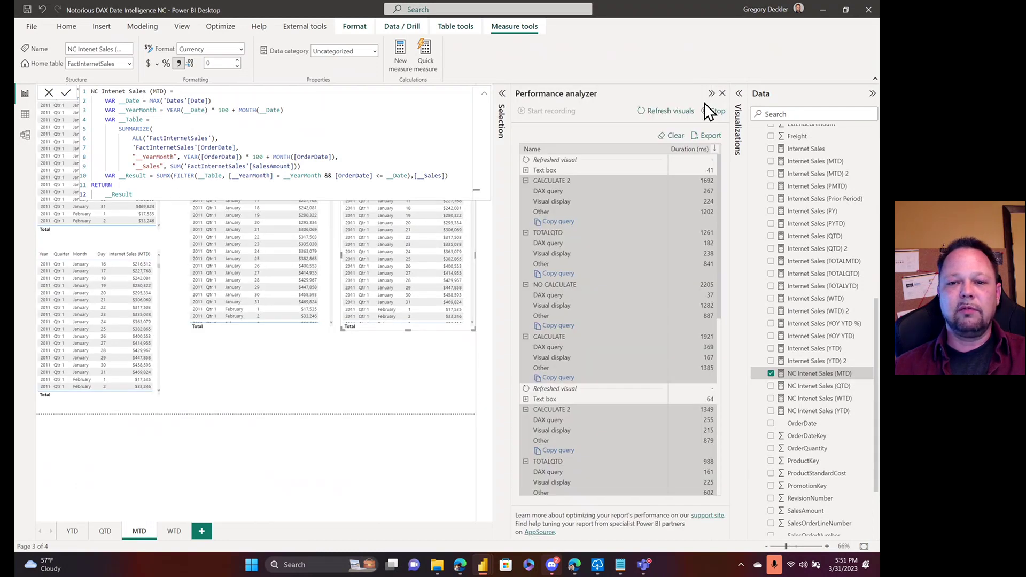
{"action": "left_click", "coordinate": [674, 136]}
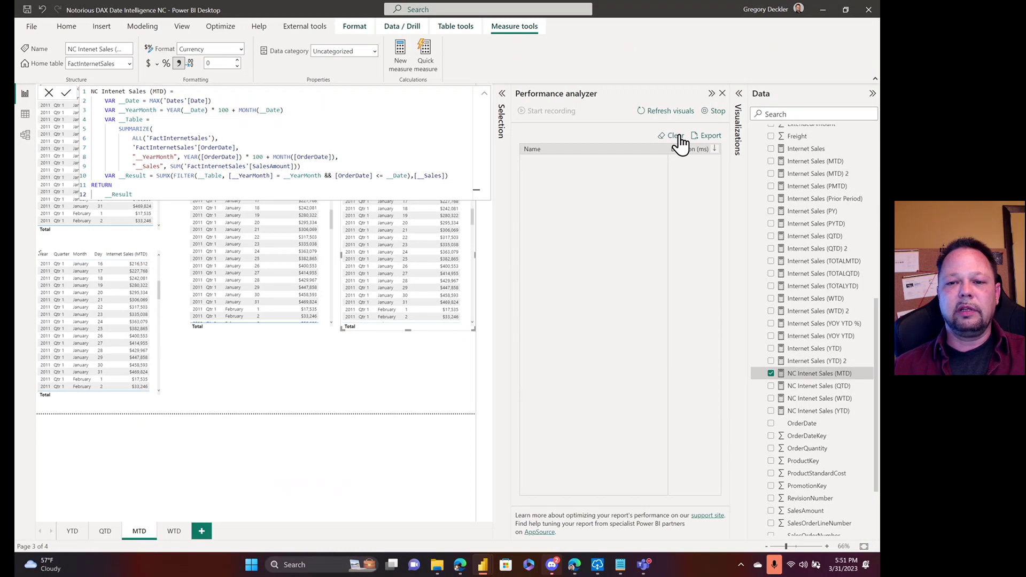
{"action": "left_click", "coordinate": [675, 111]}
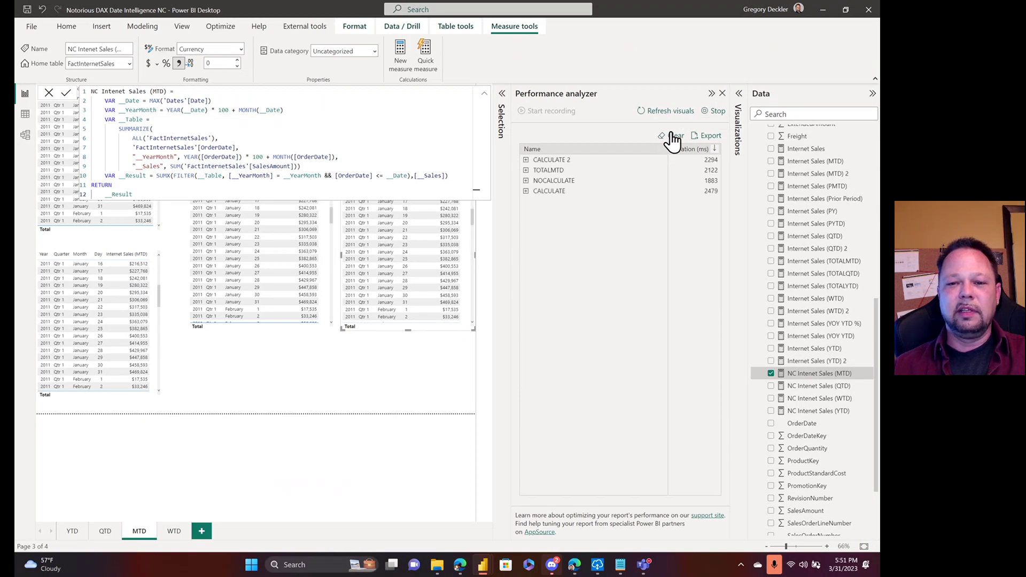
{"action": "left_click", "coordinate": [673, 136]}
{"action": "left_click", "coordinate": [669, 112]}
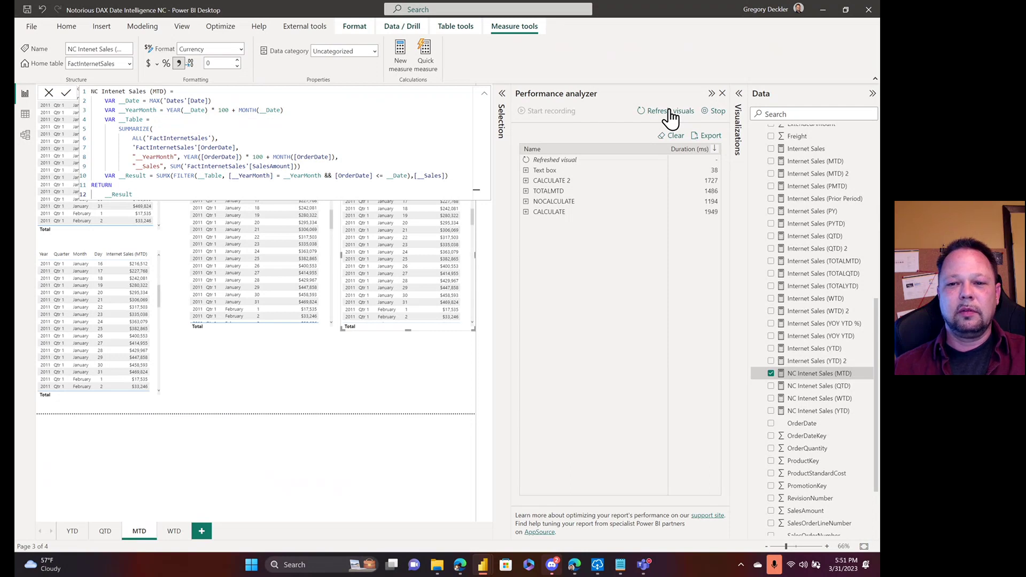
{"action": "left_click", "coordinate": [670, 110]}
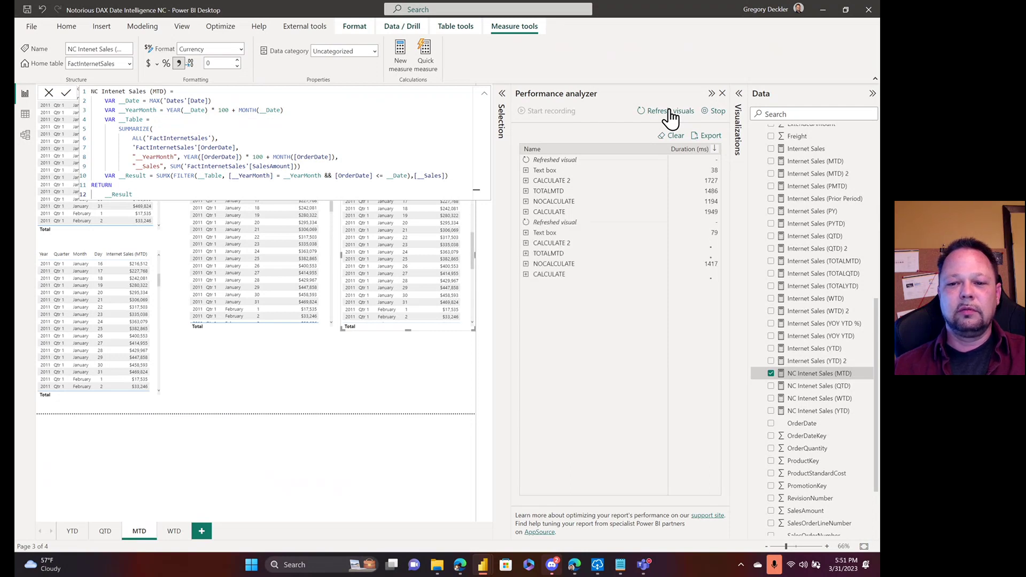
{"action": "left_click", "coordinate": [669, 111]}
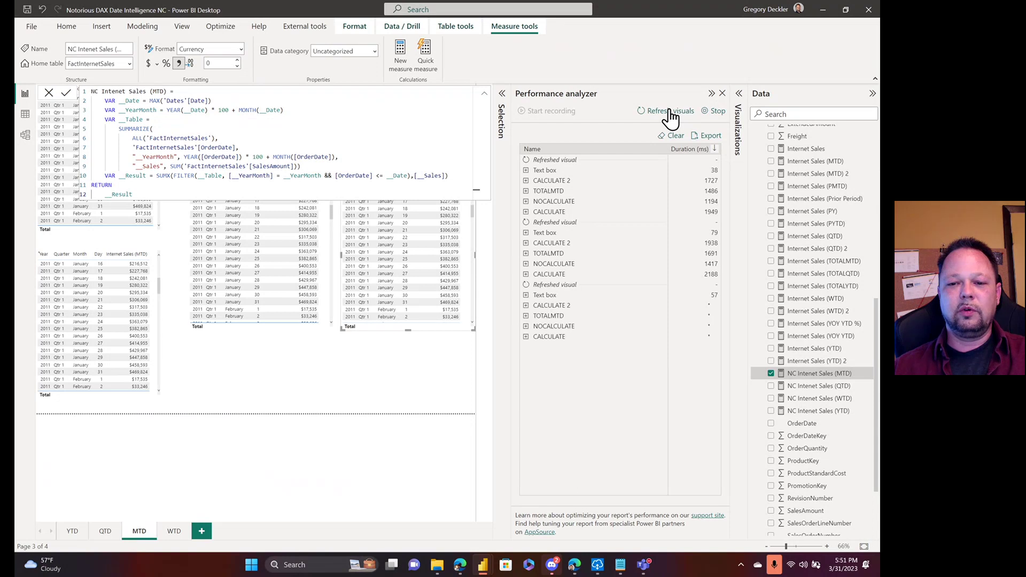
Step: Expand NOCALCULATE, TOTALMTD, CALCULATE and CALCULATE 2 timing breakdowns in all three runs
{"action": "left_click", "coordinate": [527, 326]}
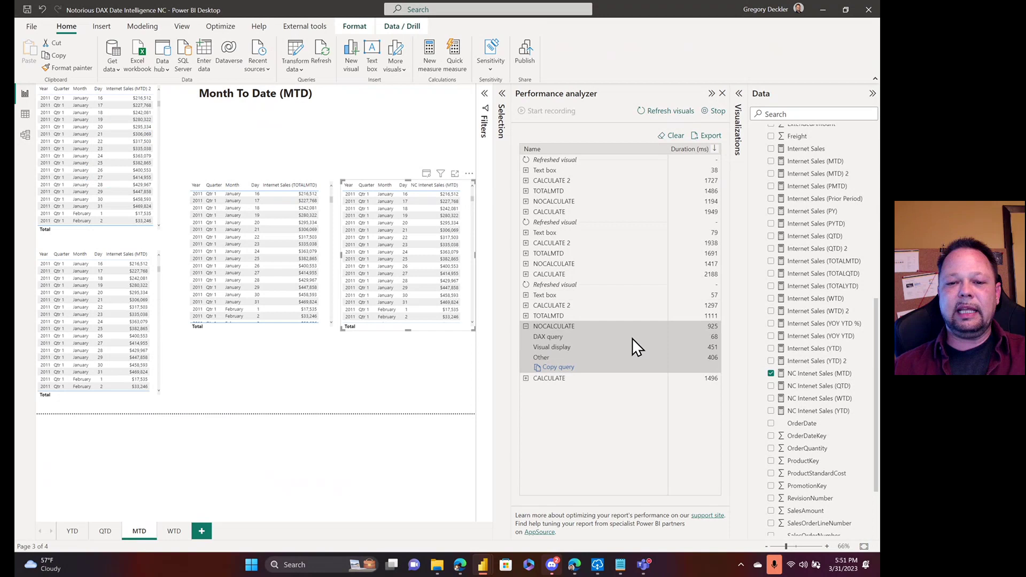
{"action": "left_click", "coordinate": [527, 316]}
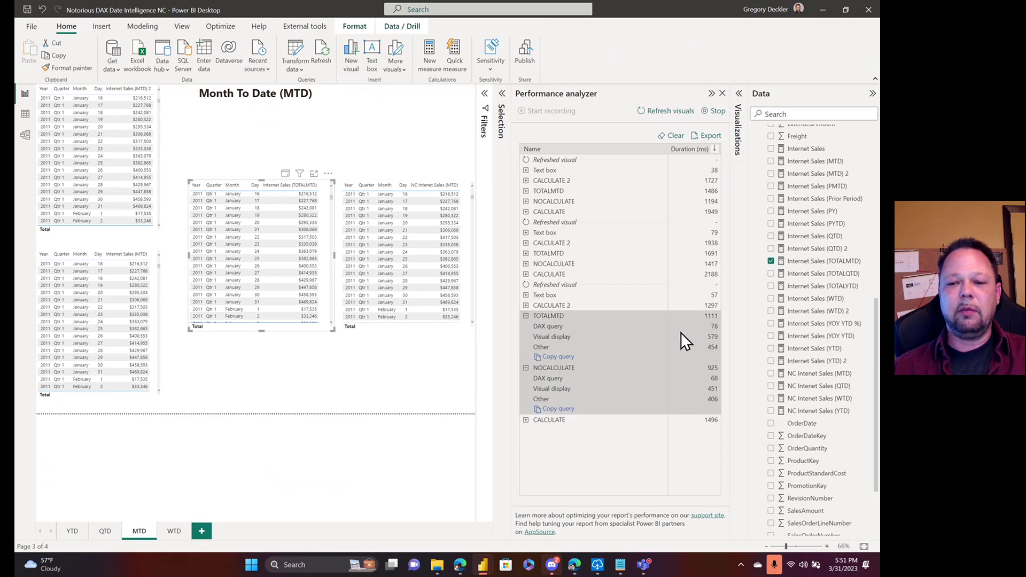
{"action": "left_click", "coordinate": [527, 420]}
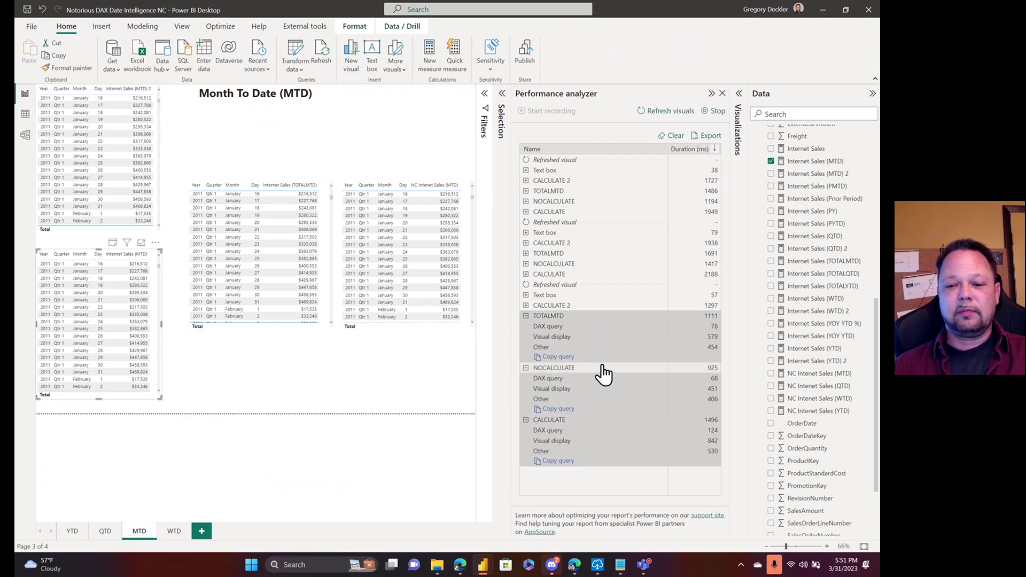
{"action": "left_click", "coordinate": [527, 305]}
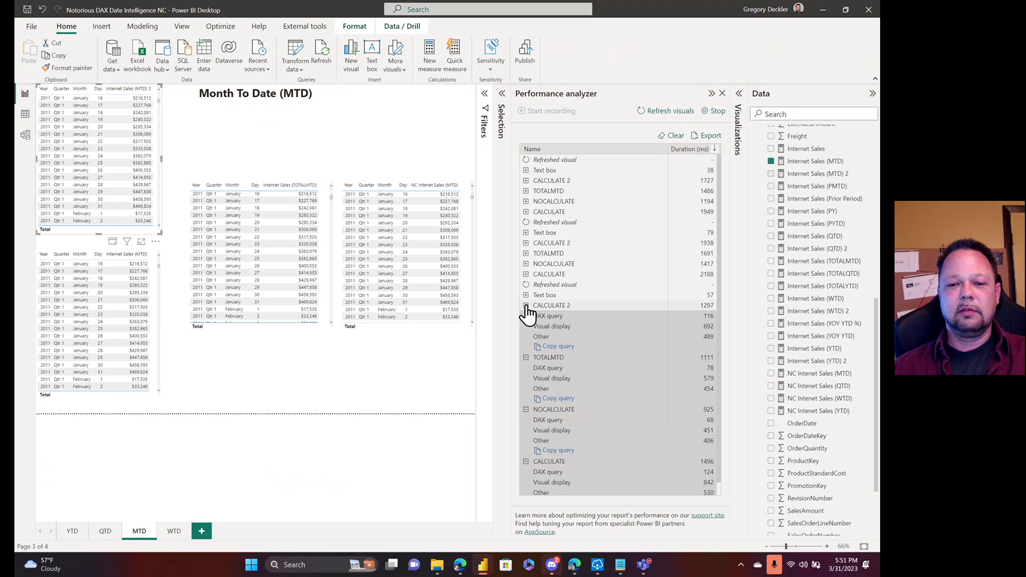
{"action": "left_click", "coordinate": [526, 264]}
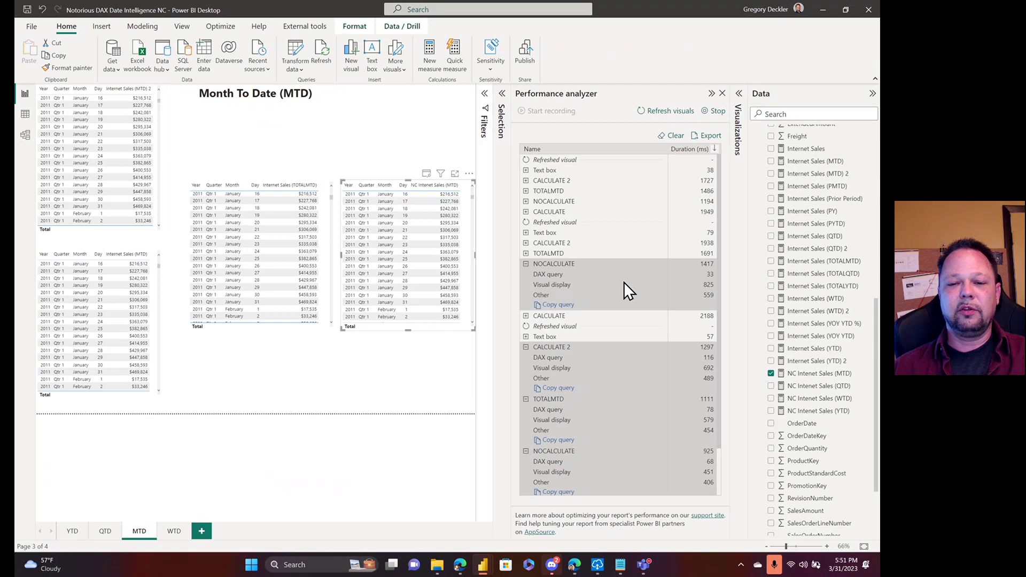
{"action": "left_click", "coordinate": [526, 255]}
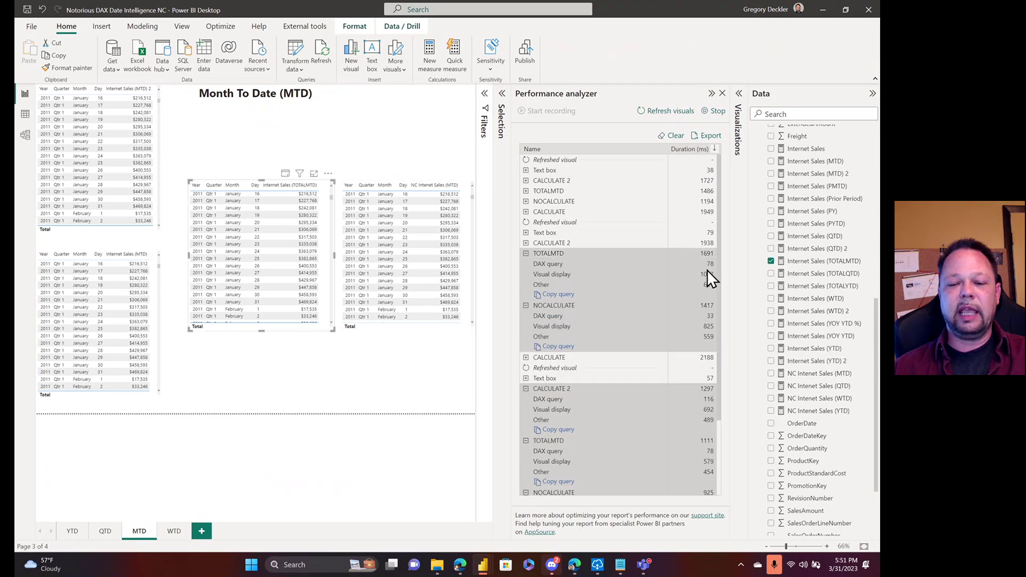
{"action": "left_click", "coordinate": [526, 359]}
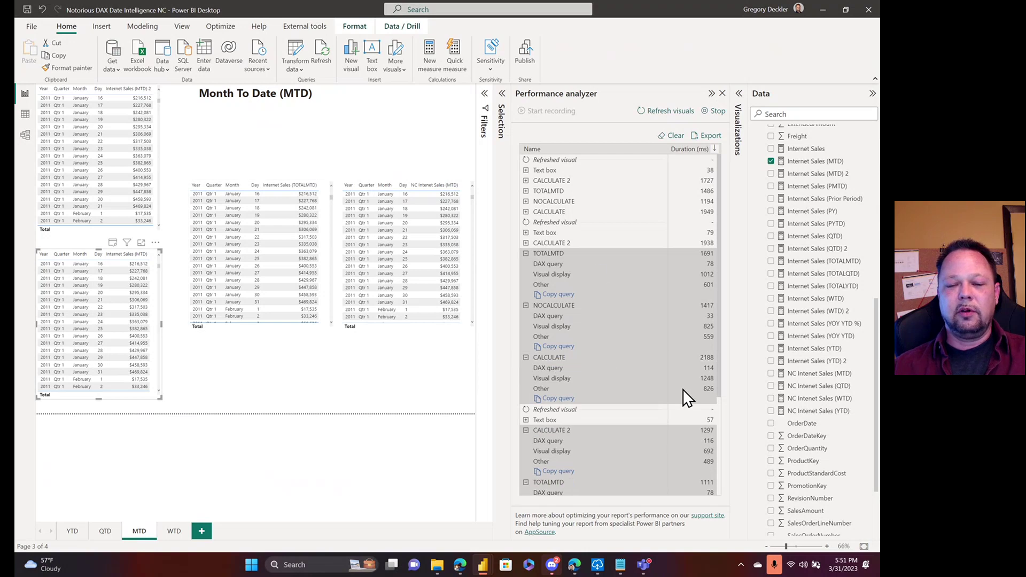
{"action": "left_click", "coordinate": [526, 243]}
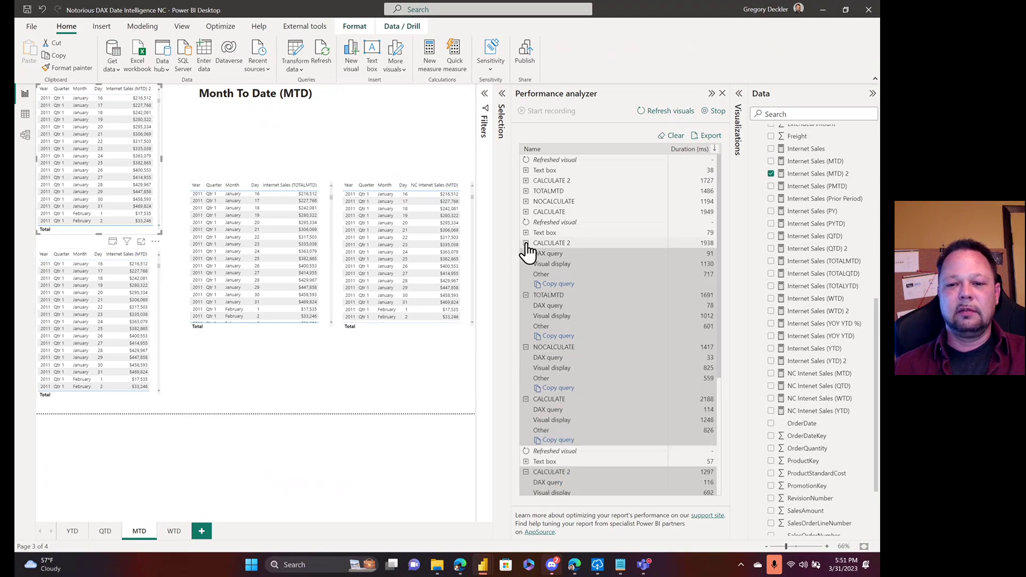
{"action": "left_click", "coordinate": [526, 202]}
{"action": "left_click", "coordinate": [526, 192]}
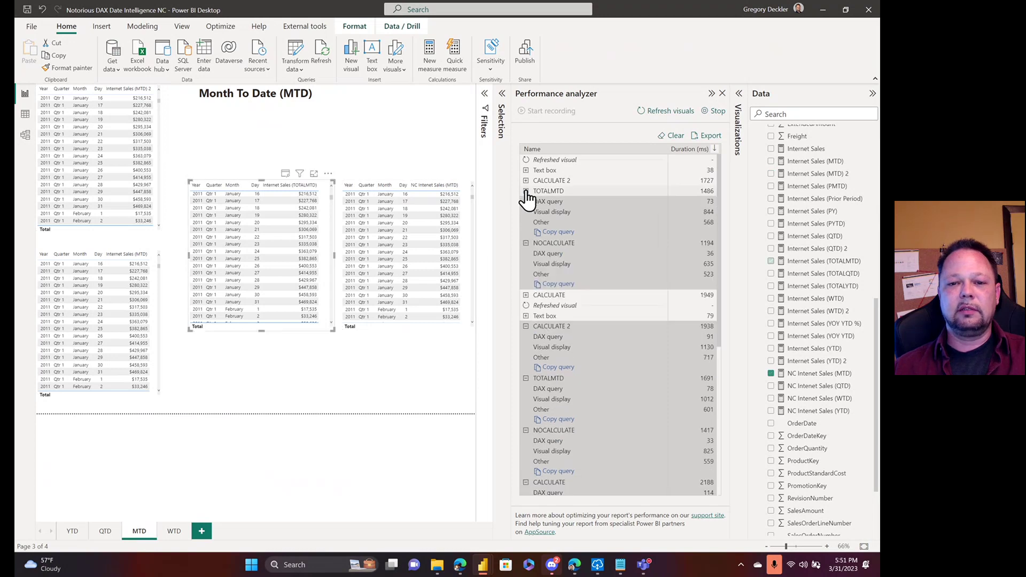
{"action": "left_click", "coordinate": [526, 182]}
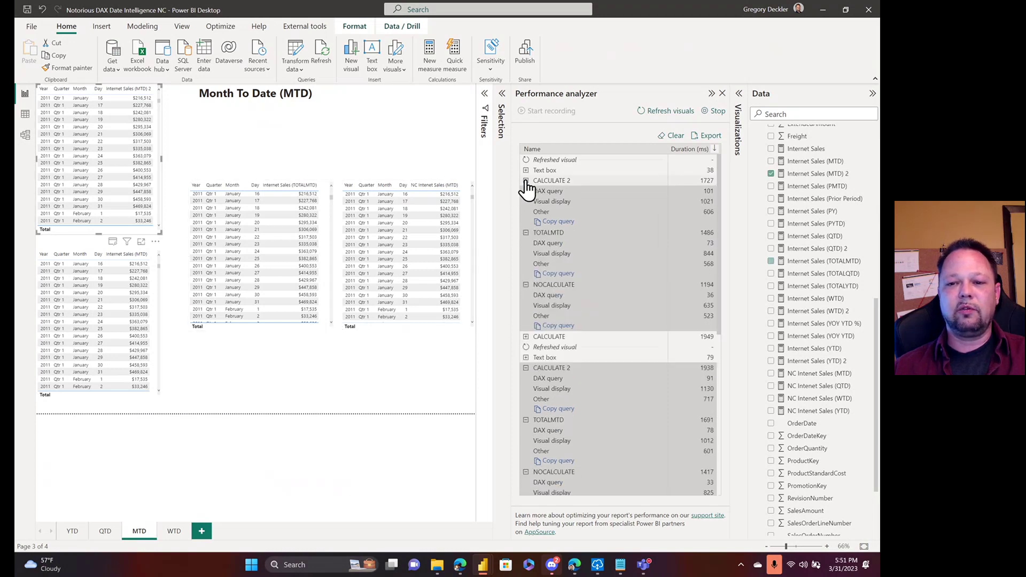
{"action": "left_click", "coordinate": [526, 338]}
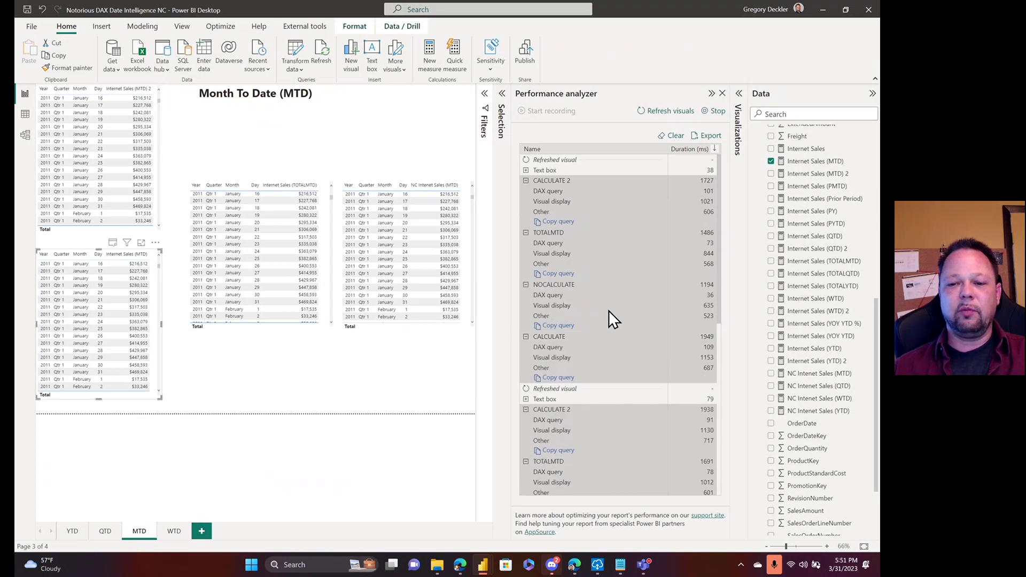
Step: On the Week To Date page, hide Performance analyzer and view the Internet Sales (WTD) DAX
{"action": "left_click", "coordinate": [175, 531]}
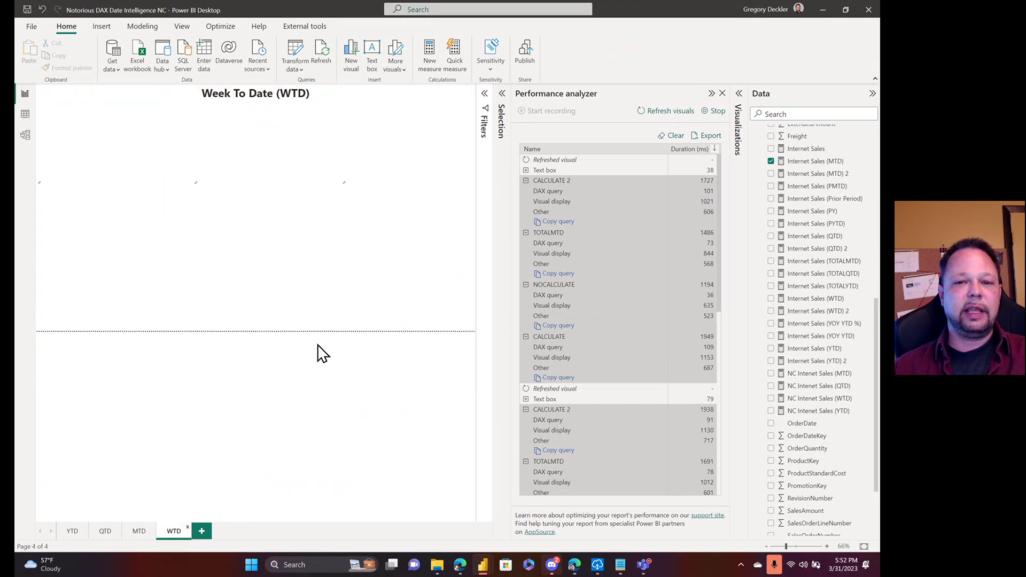
{"action": "left_click", "coordinate": [712, 94]}
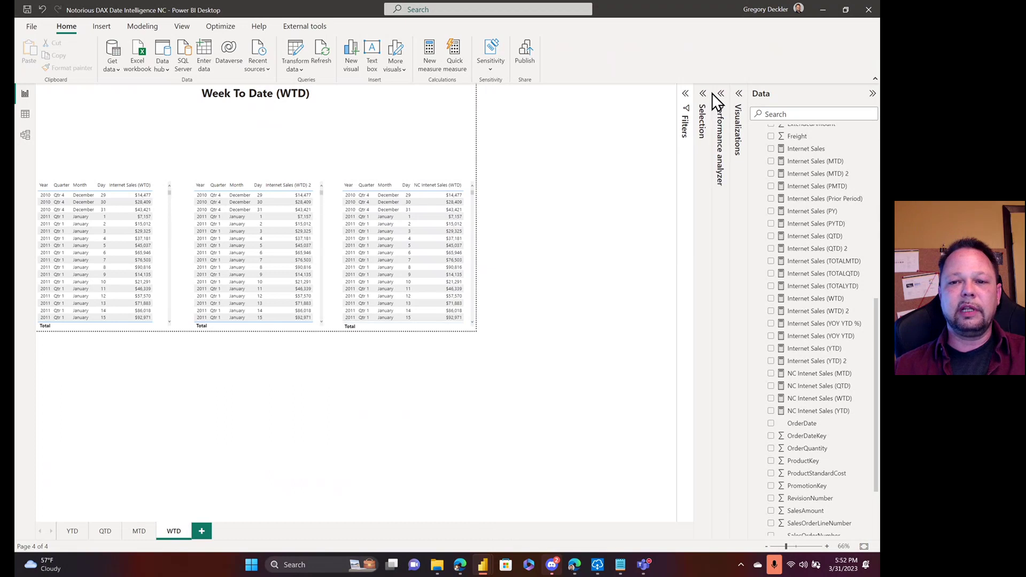
{"action": "left_click", "coordinate": [232, 244]}
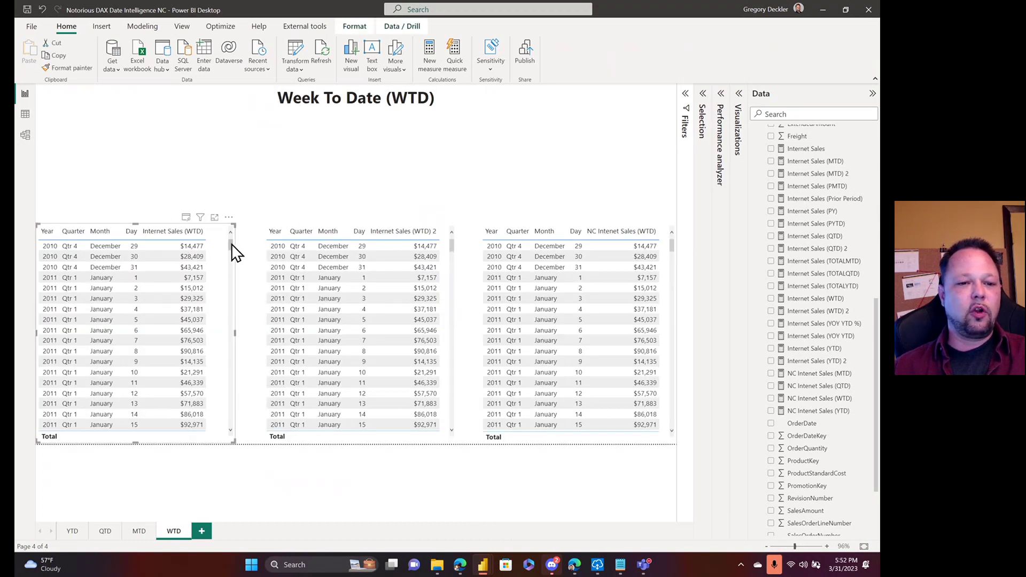
{"action": "scroll", "coordinate": [807, 283], "scroll_direction": "down", "scroll_amount": 2}
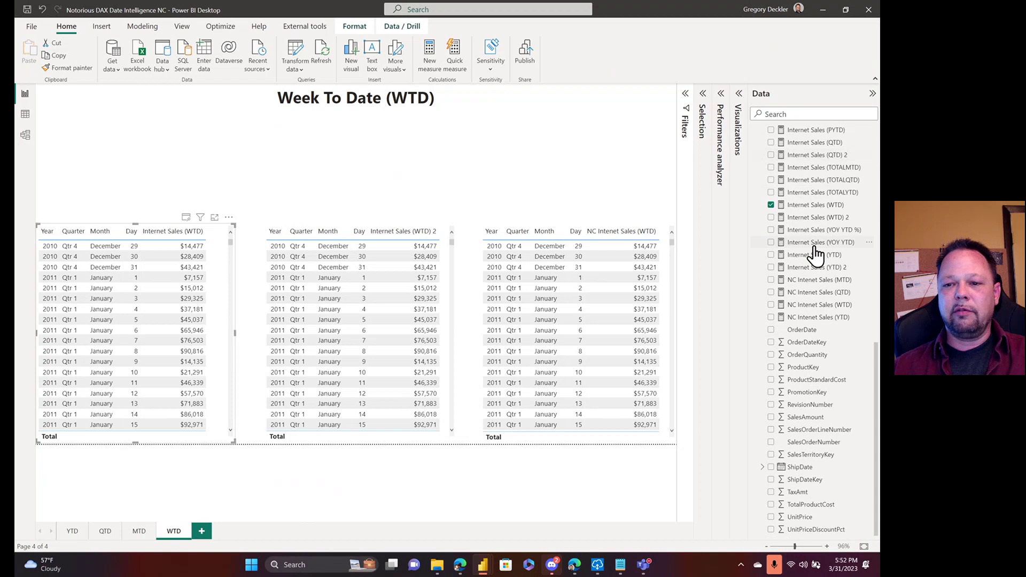
{"action": "left_click", "coordinate": [802, 206]}
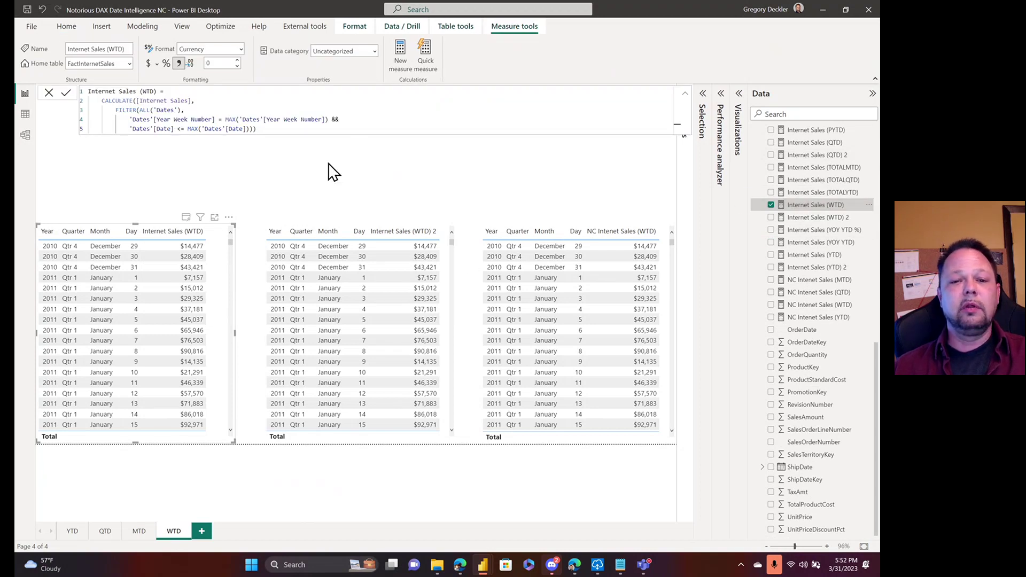
Step: View the Internet Sales (WTD) 2 and NC Internet Sales (WTD) formulas, then shrink the formula bar
{"action": "left_click", "coordinate": [452, 245]}
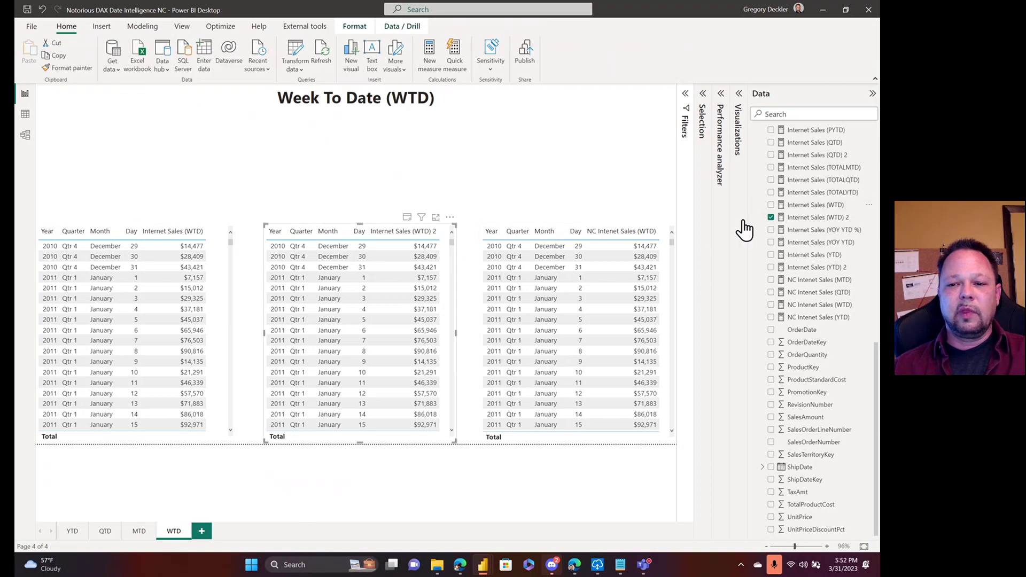
{"action": "left_click", "coordinate": [812, 221]}
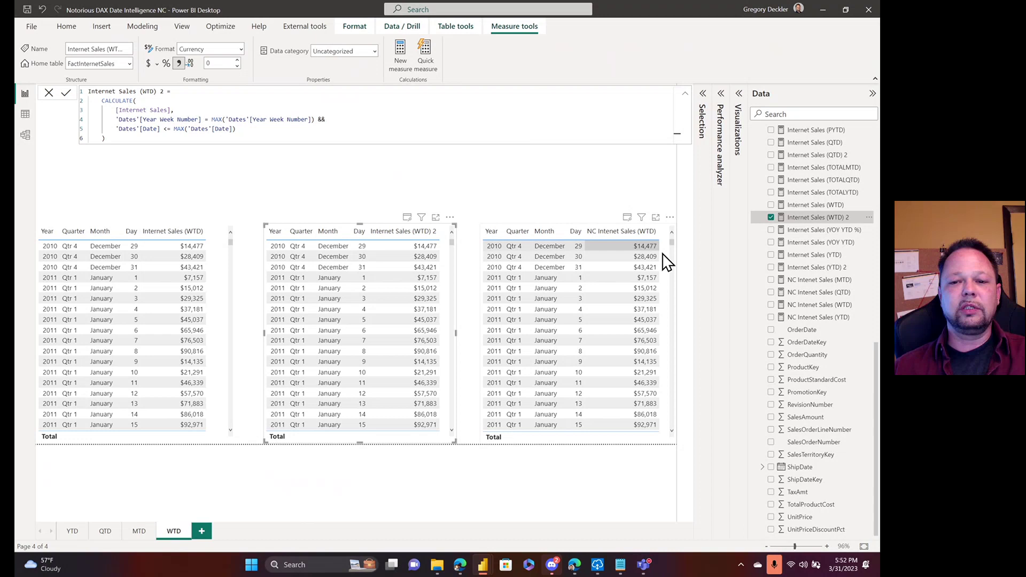
{"action": "left_click", "coordinate": [675, 243]}
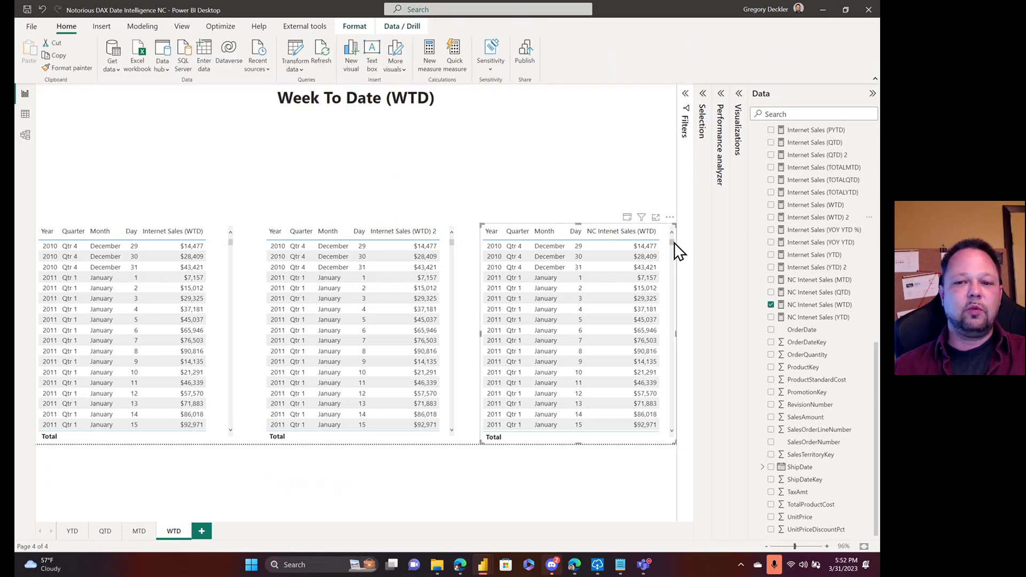
{"action": "left_click", "coordinate": [801, 306]}
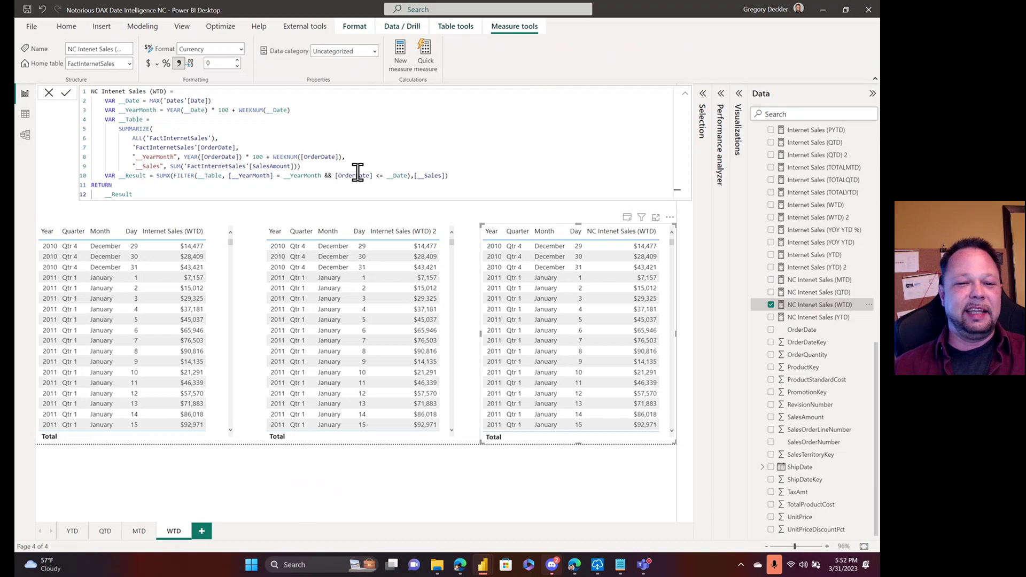
{"action": "left_click", "coordinate": [683, 96]}
Step: Reopen Performance analyzer, clear the MTD results and record three rounds of WTD timings
{"action": "left_click", "coordinate": [724, 102]}
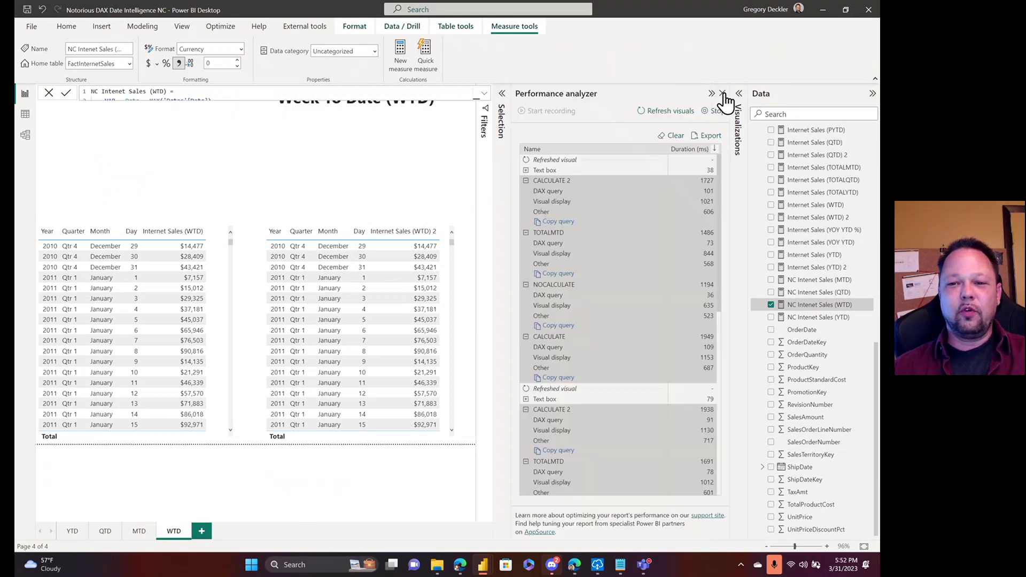
{"action": "left_click", "coordinate": [674, 135]}
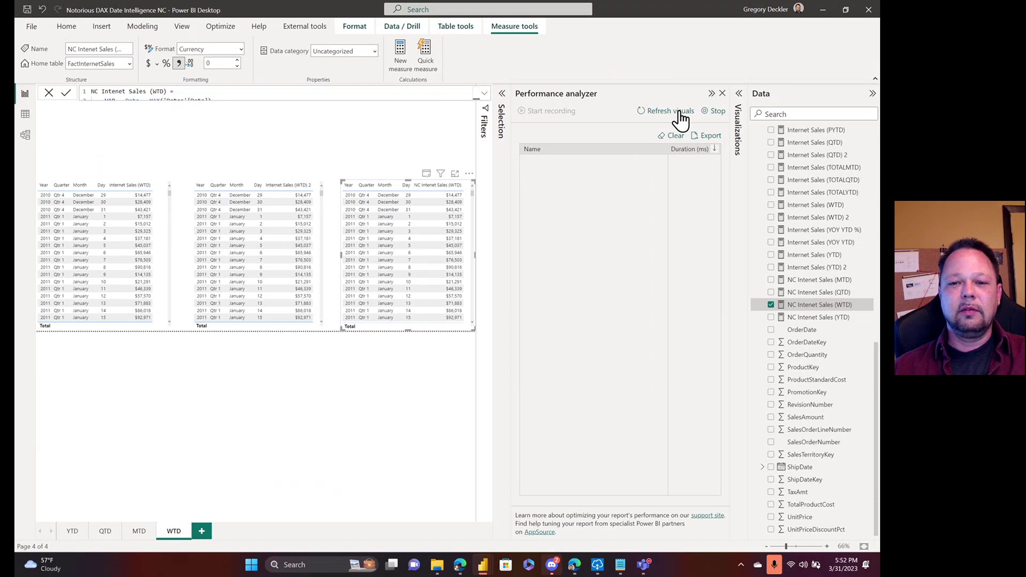
{"action": "left_click", "coordinate": [680, 112]}
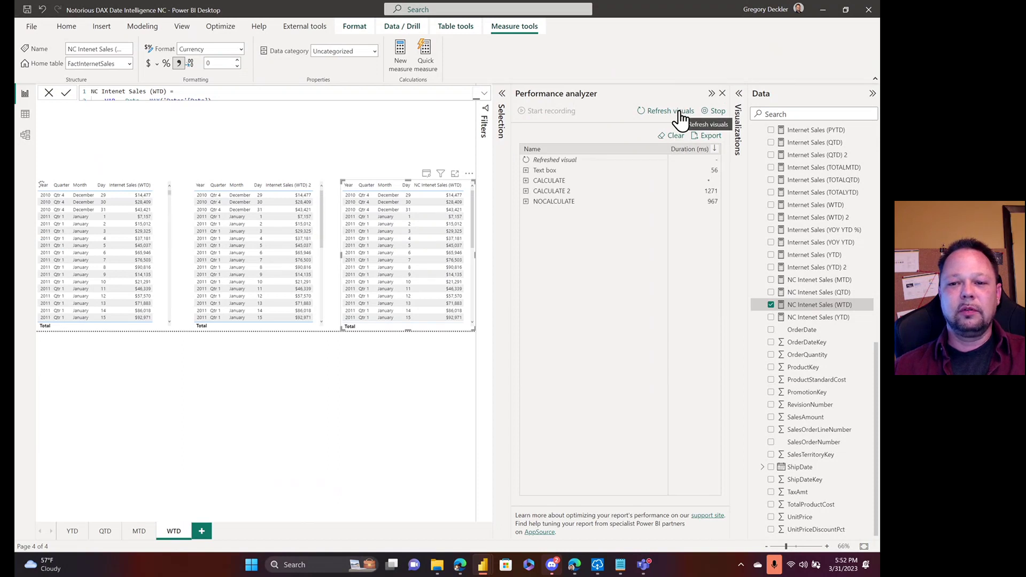
{"action": "left_click", "coordinate": [680, 112]}
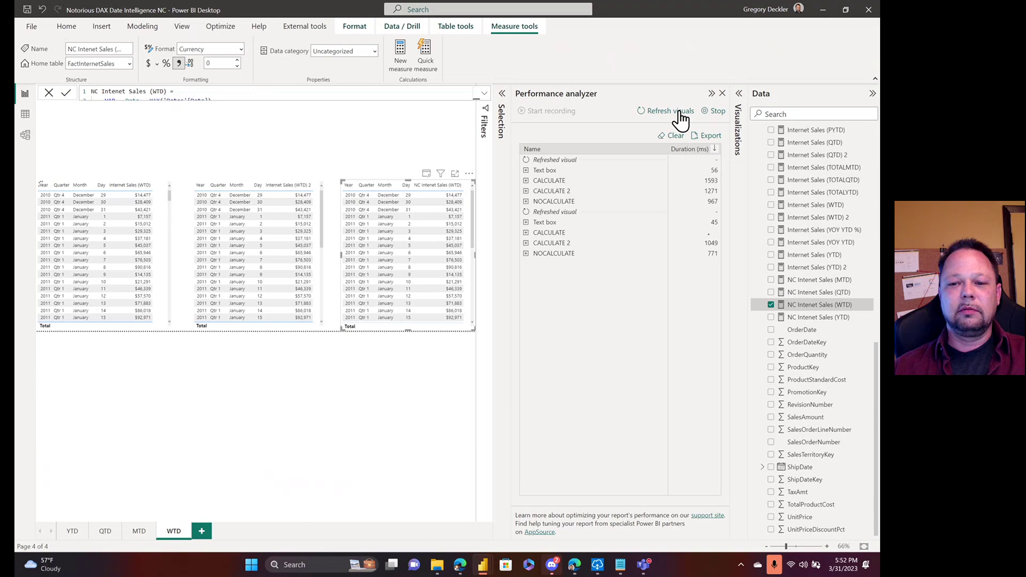
{"action": "left_click", "coordinate": [680, 112]}
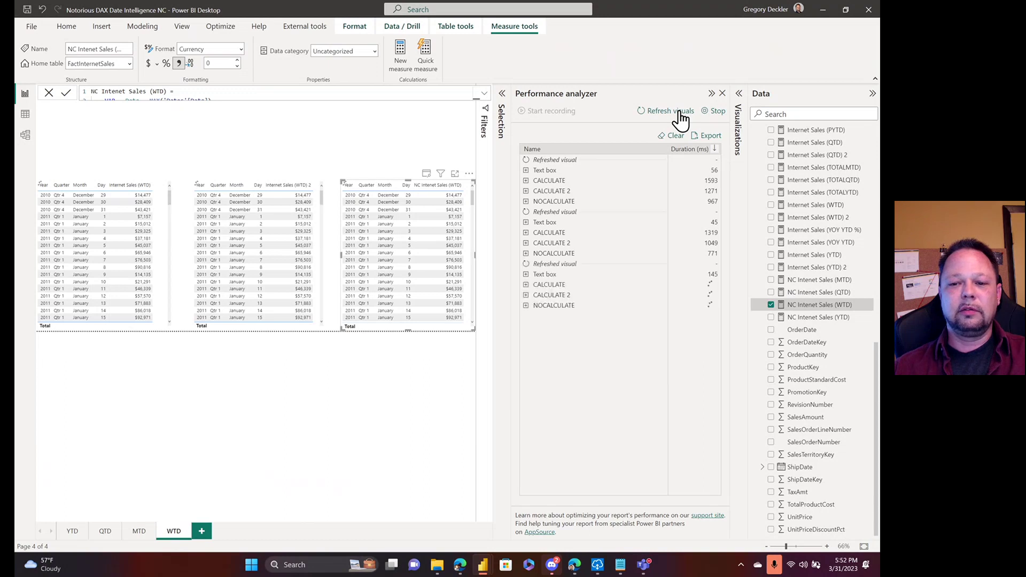
Step: Expand the NOCALCULATE, CALCULATE 2 and CALCULATE breakdowns in all three WTD runs
{"action": "left_click", "coordinate": [526, 305]}
{"action": "left_click", "coordinate": [526, 296]}
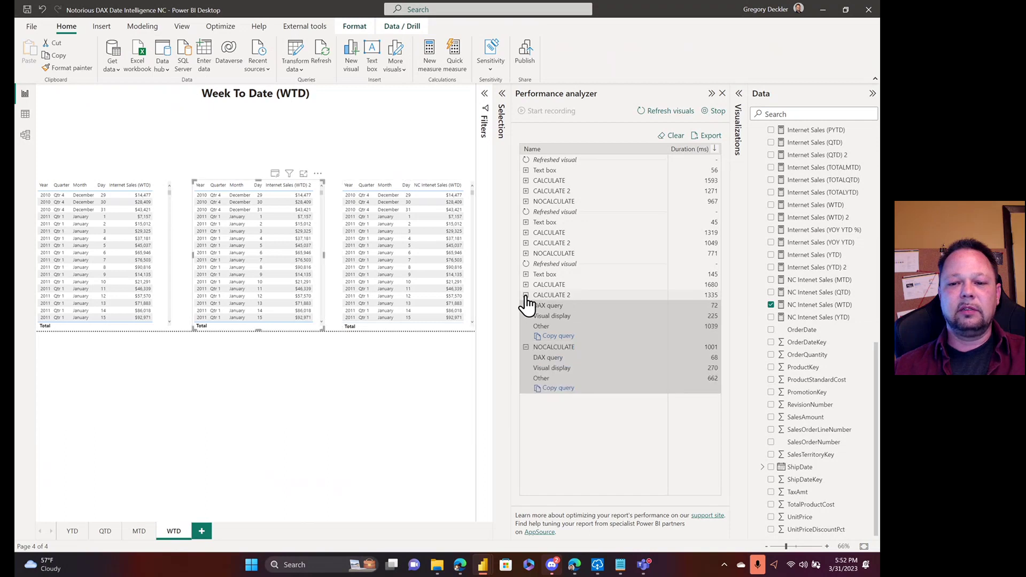
{"action": "left_click", "coordinate": [526, 286]}
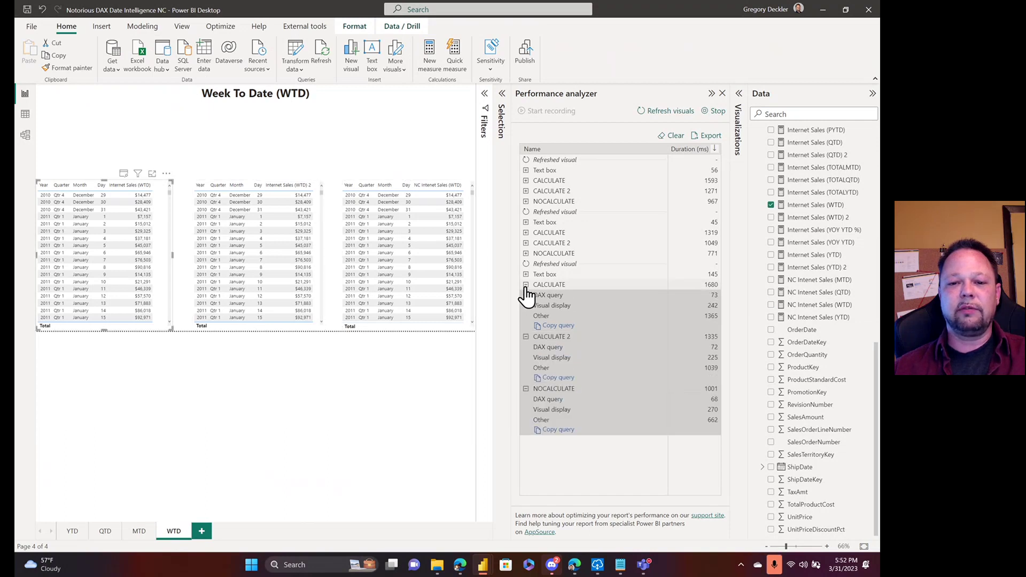
{"action": "left_click", "coordinate": [526, 253]}
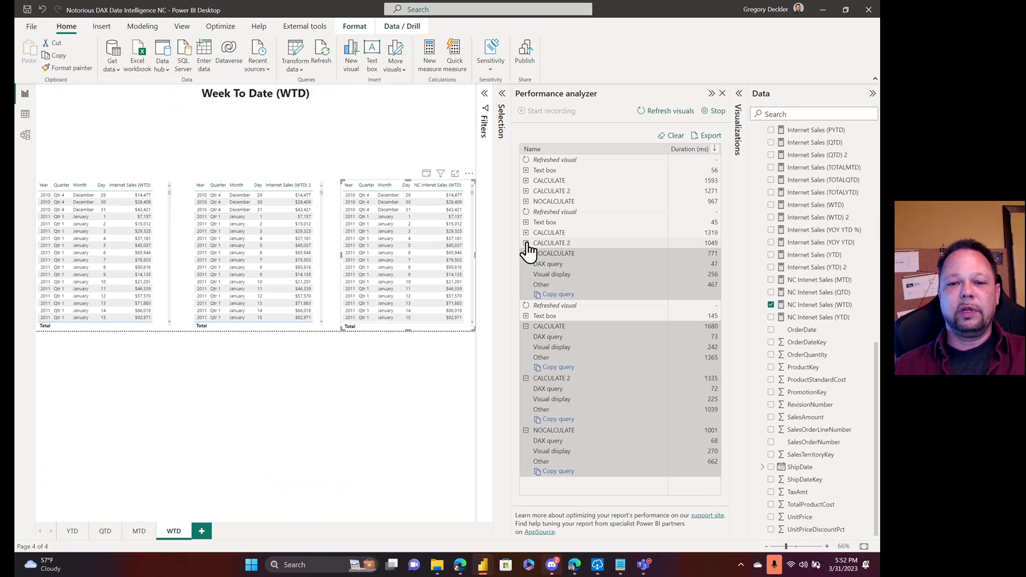
{"action": "left_click", "coordinate": [526, 243]}
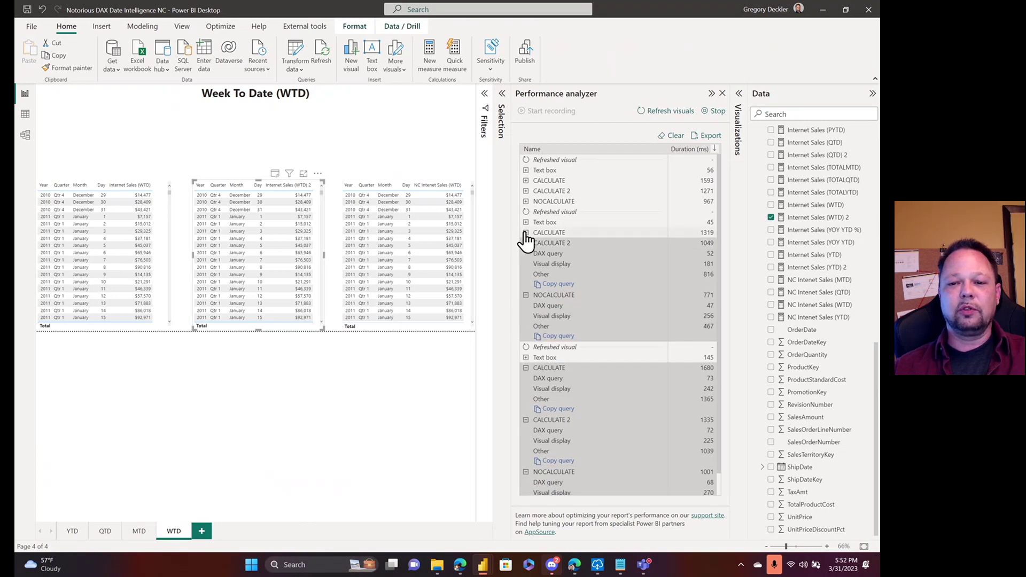
{"action": "left_click", "coordinate": [526, 232]}
{"action": "left_click", "coordinate": [526, 201]}
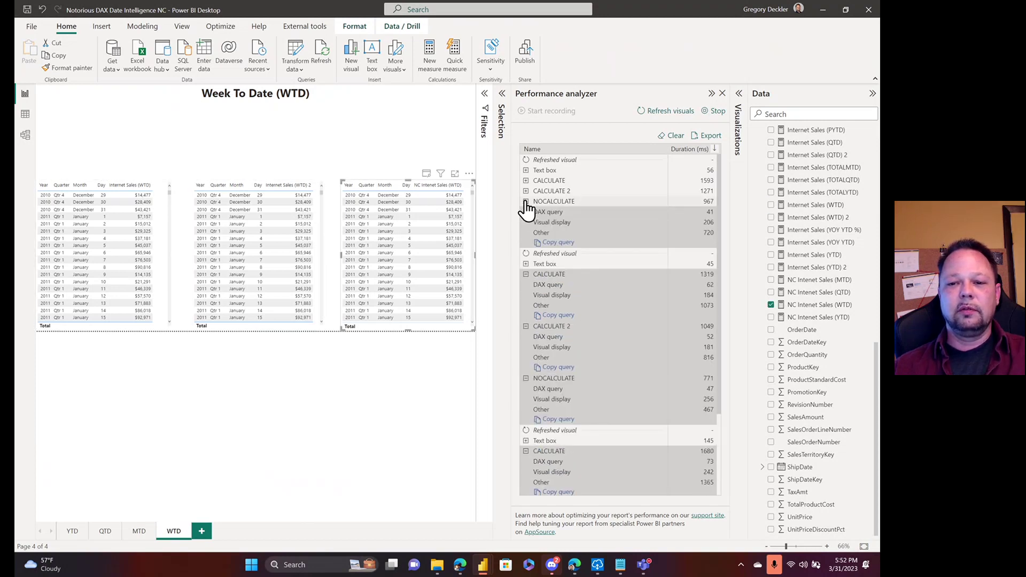
{"action": "left_click", "coordinate": [526, 190]}
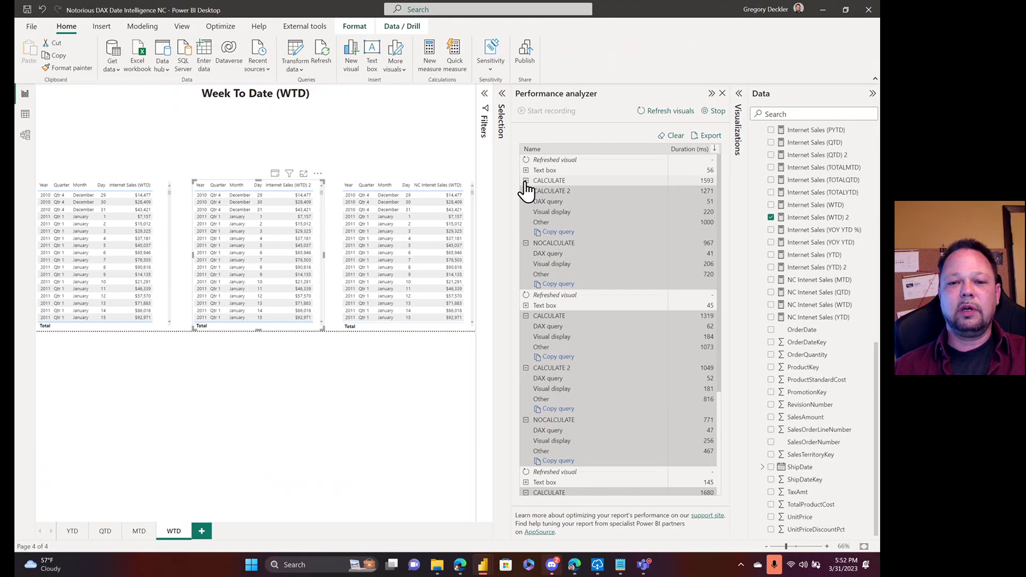
{"action": "left_click", "coordinate": [526, 181]}
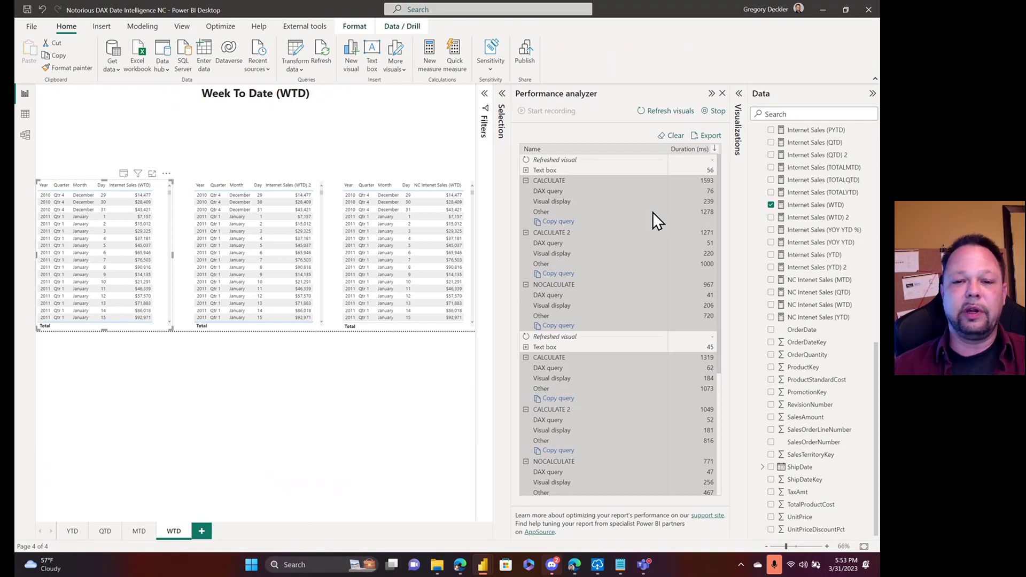
Step: Collapse the first run's CALCULATE, CALCULATE 2 and NOCALCULATE breakdowns
{"action": "left_click", "coordinate": [525, 181]}
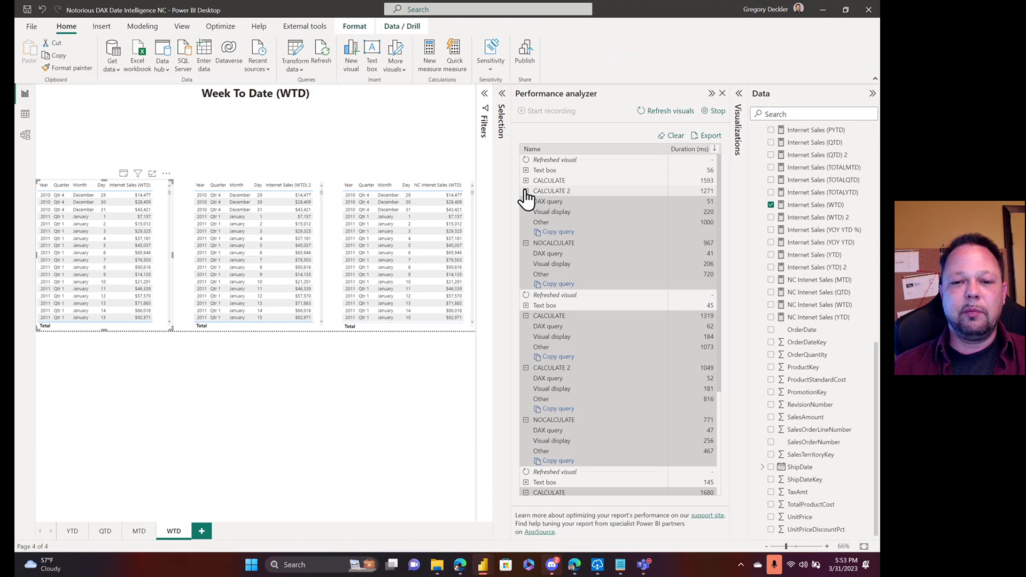
{"action": "left_click", "coordinate": [526, 191]}
{"action": "left_click", "coordinate": [526, 201]}
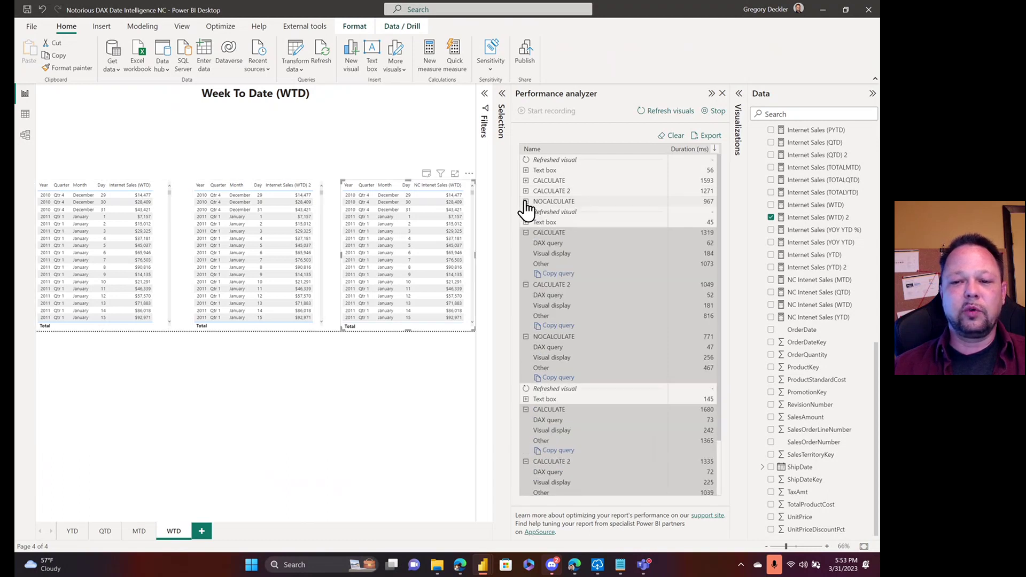
Step: Collapse the Performance analyzer pane to show the three WTD tables
{"action": "left_click", "coordinate": [712, 94]}
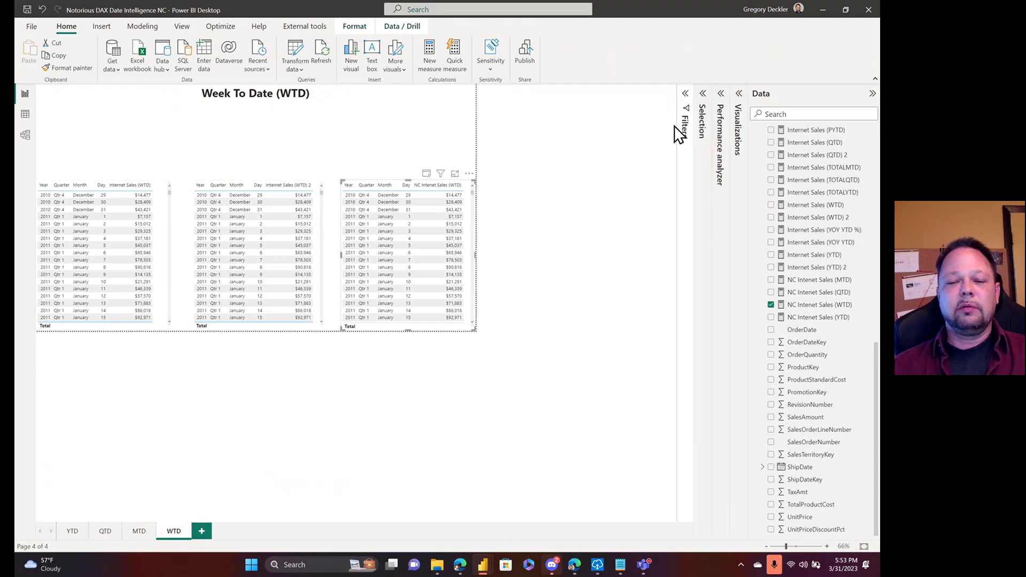